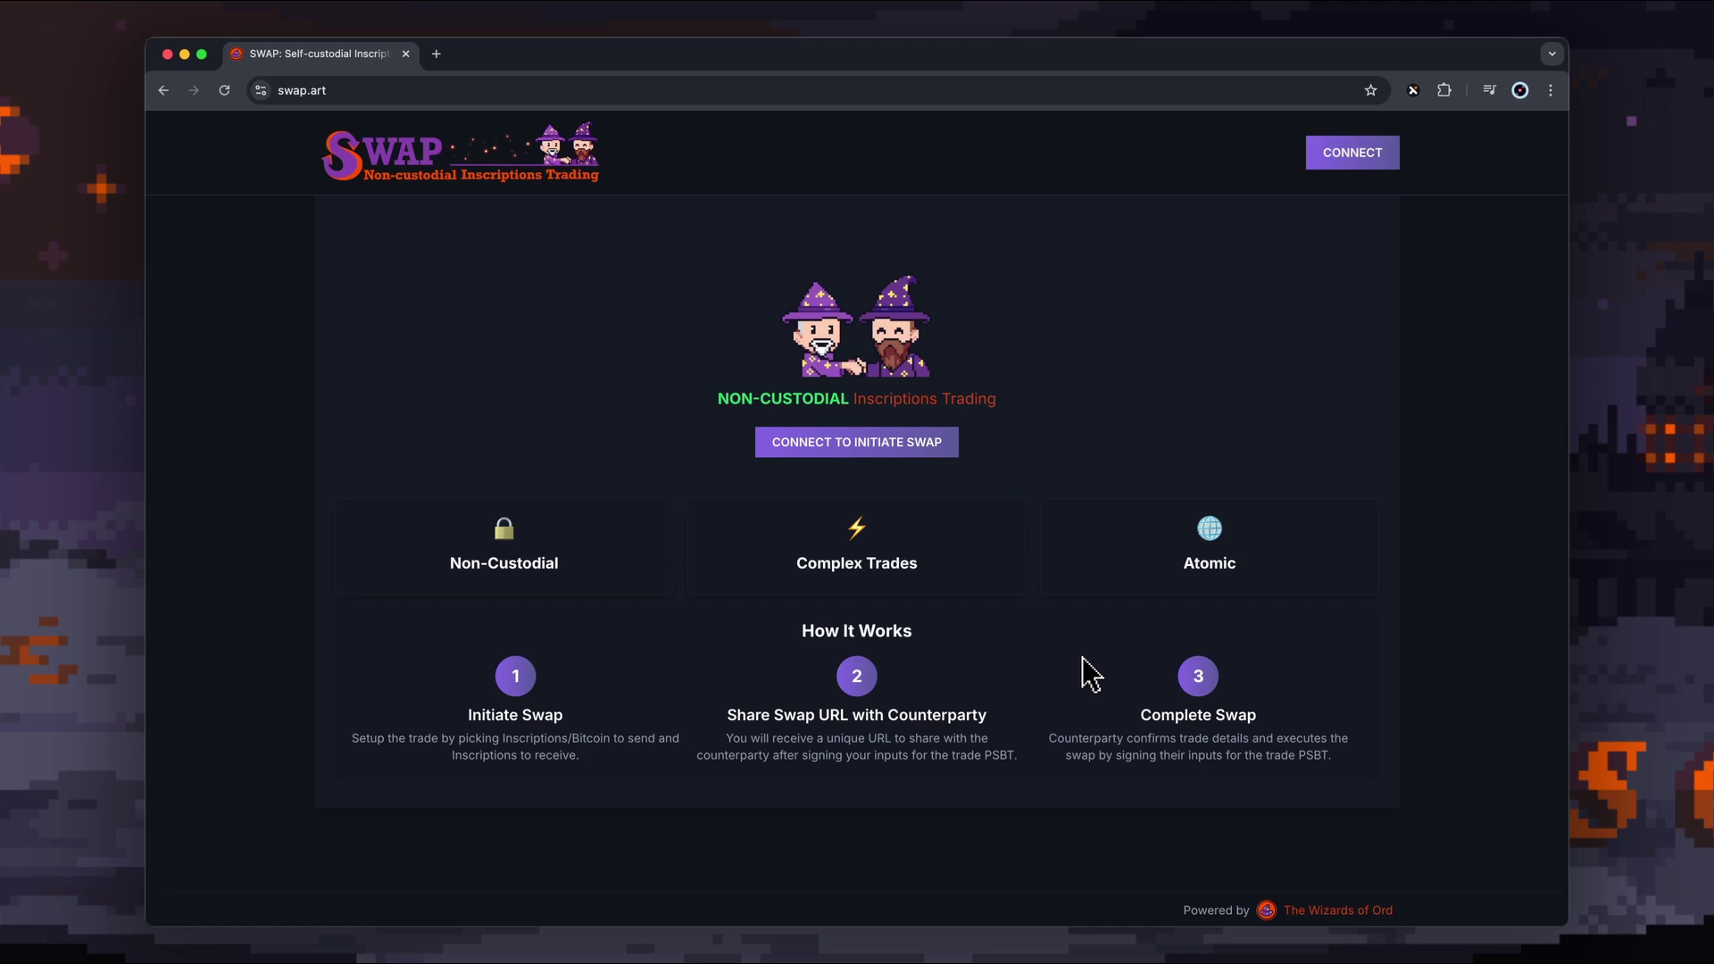
# Connect and approve the Xverse wallet in SWAP
pyautogui.click(1352, 154)
pyautogui.click(1363, 198)
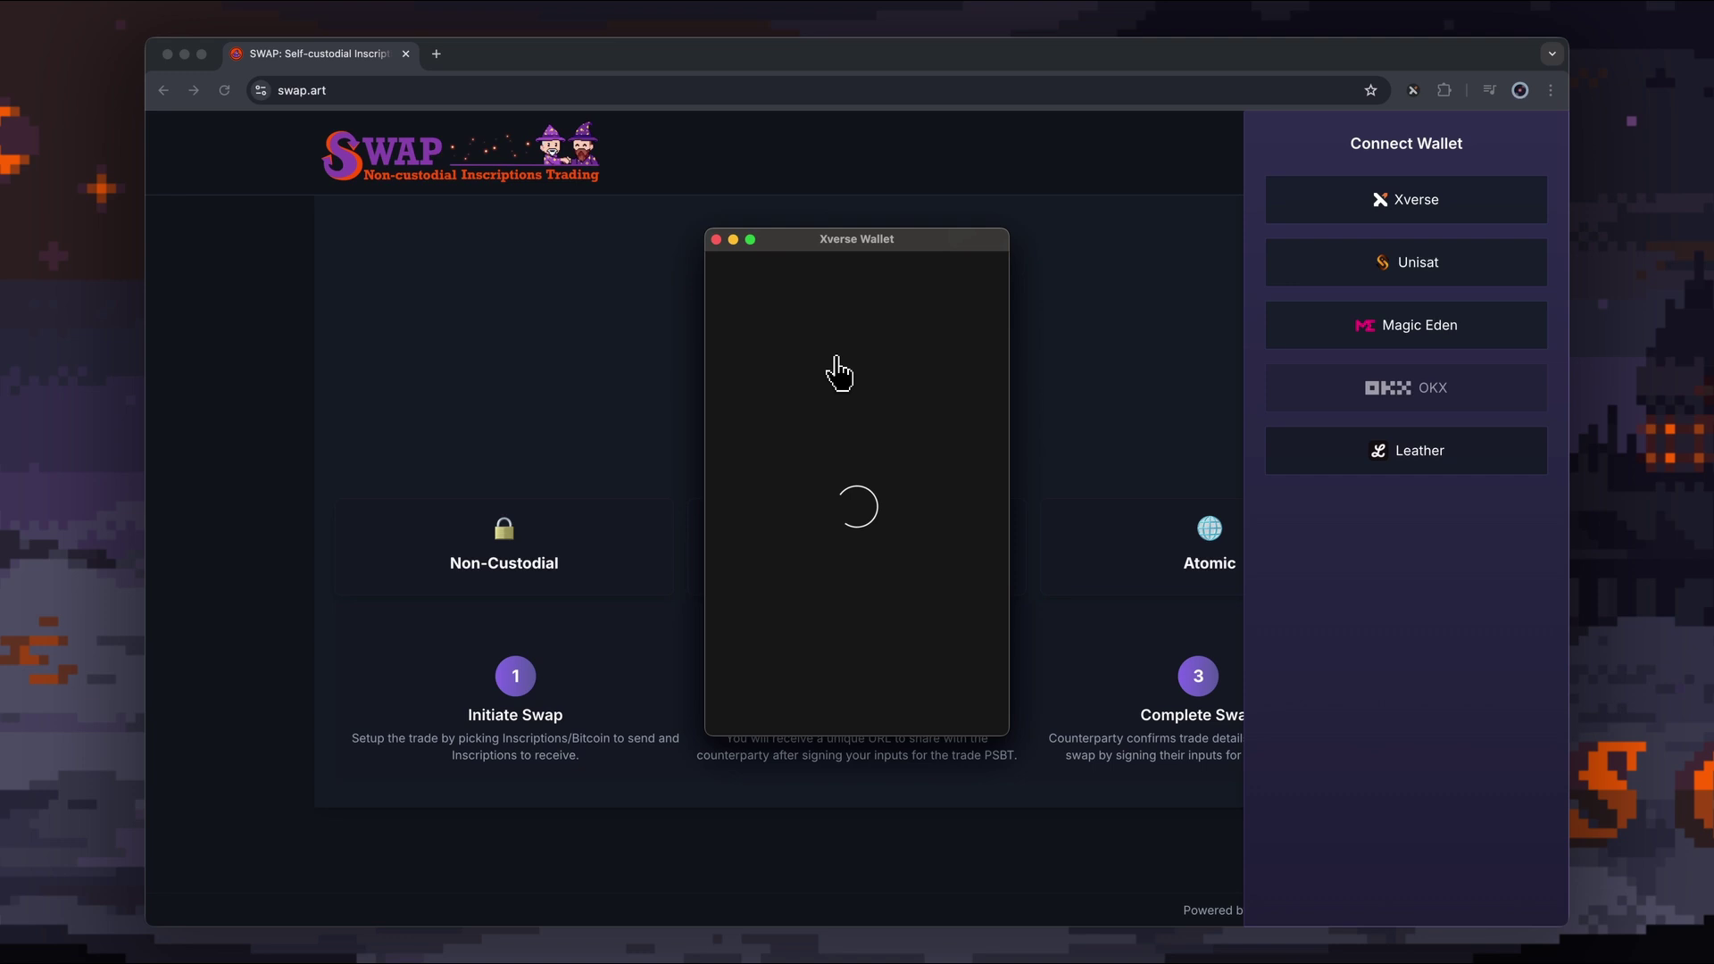
pyautogui.click(923, 696)
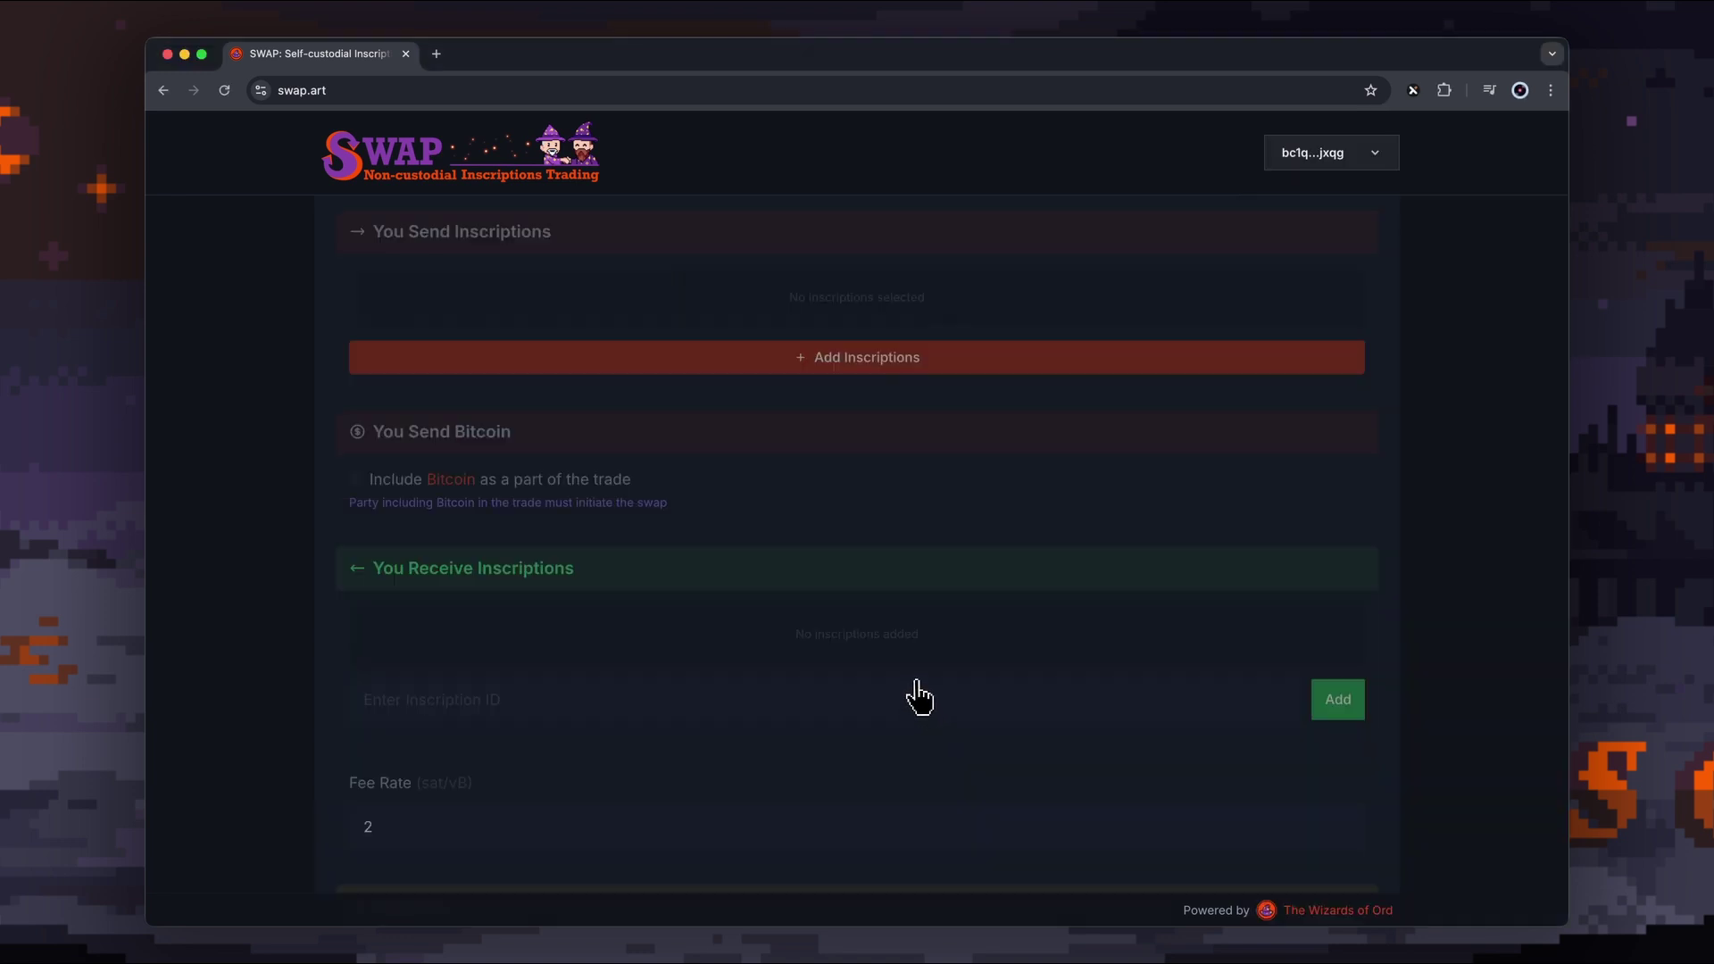
# Add Wizard #1213 from the wizards collection as the inscription to send
pyautogui.click(855, 362)
pyautogui.click(521, 421)
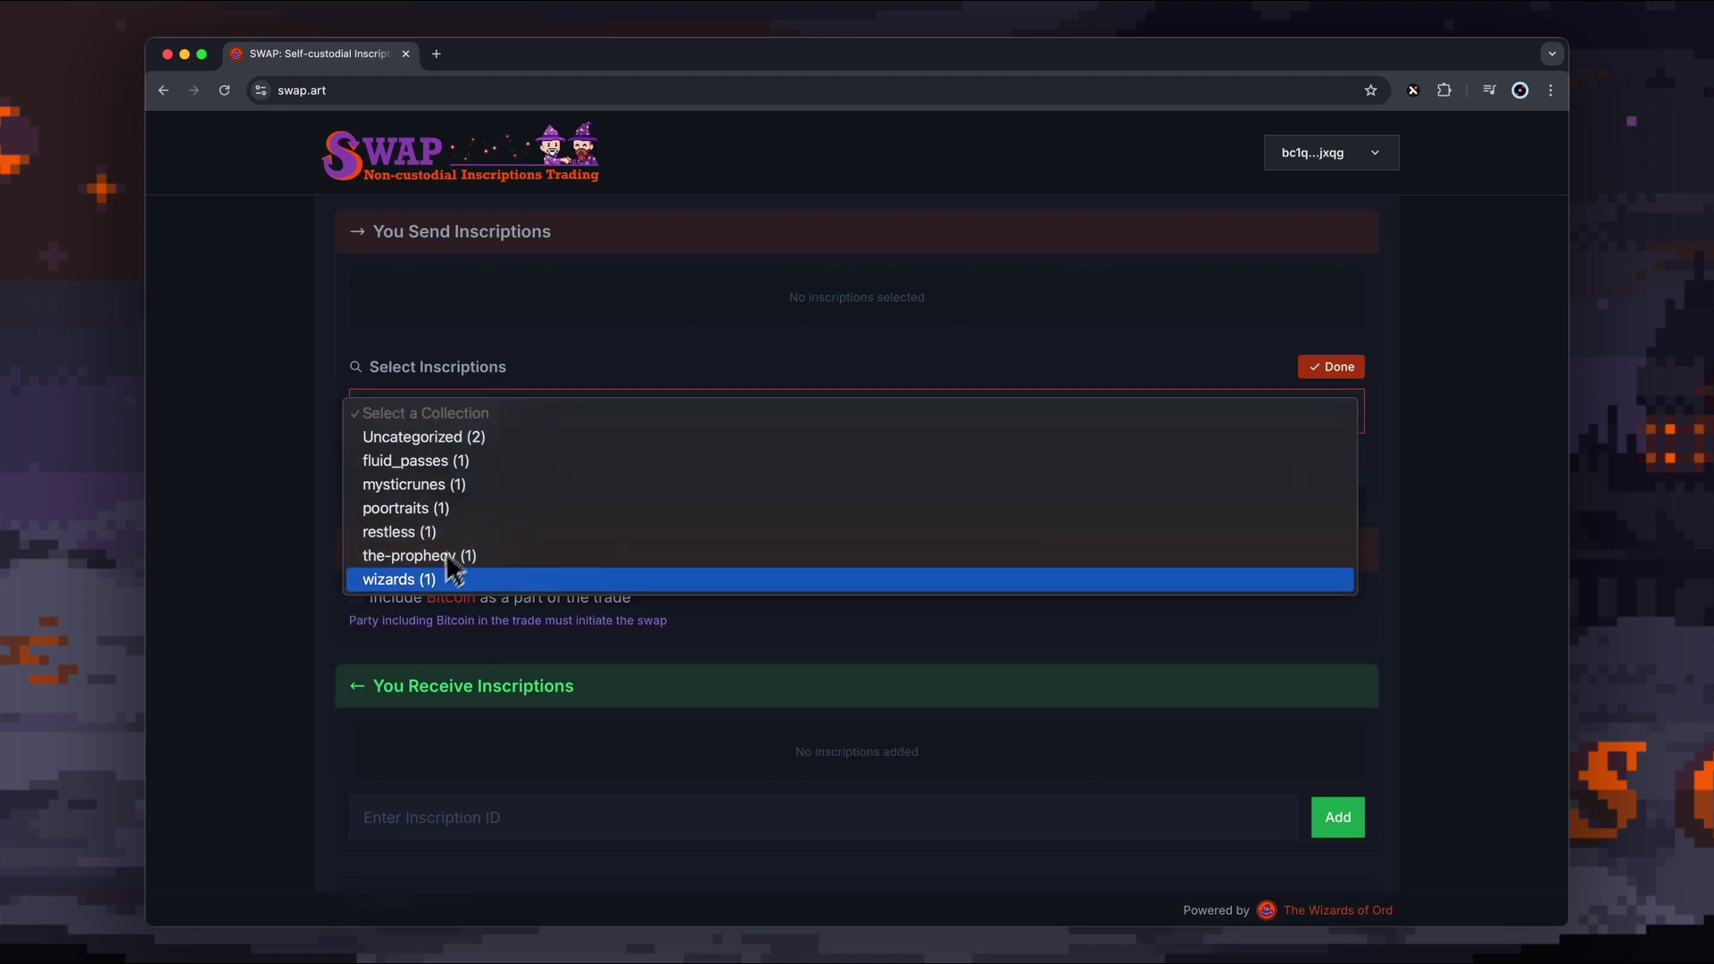
pyautogui.click(430, 581)
pyautogui.click(425, 590)
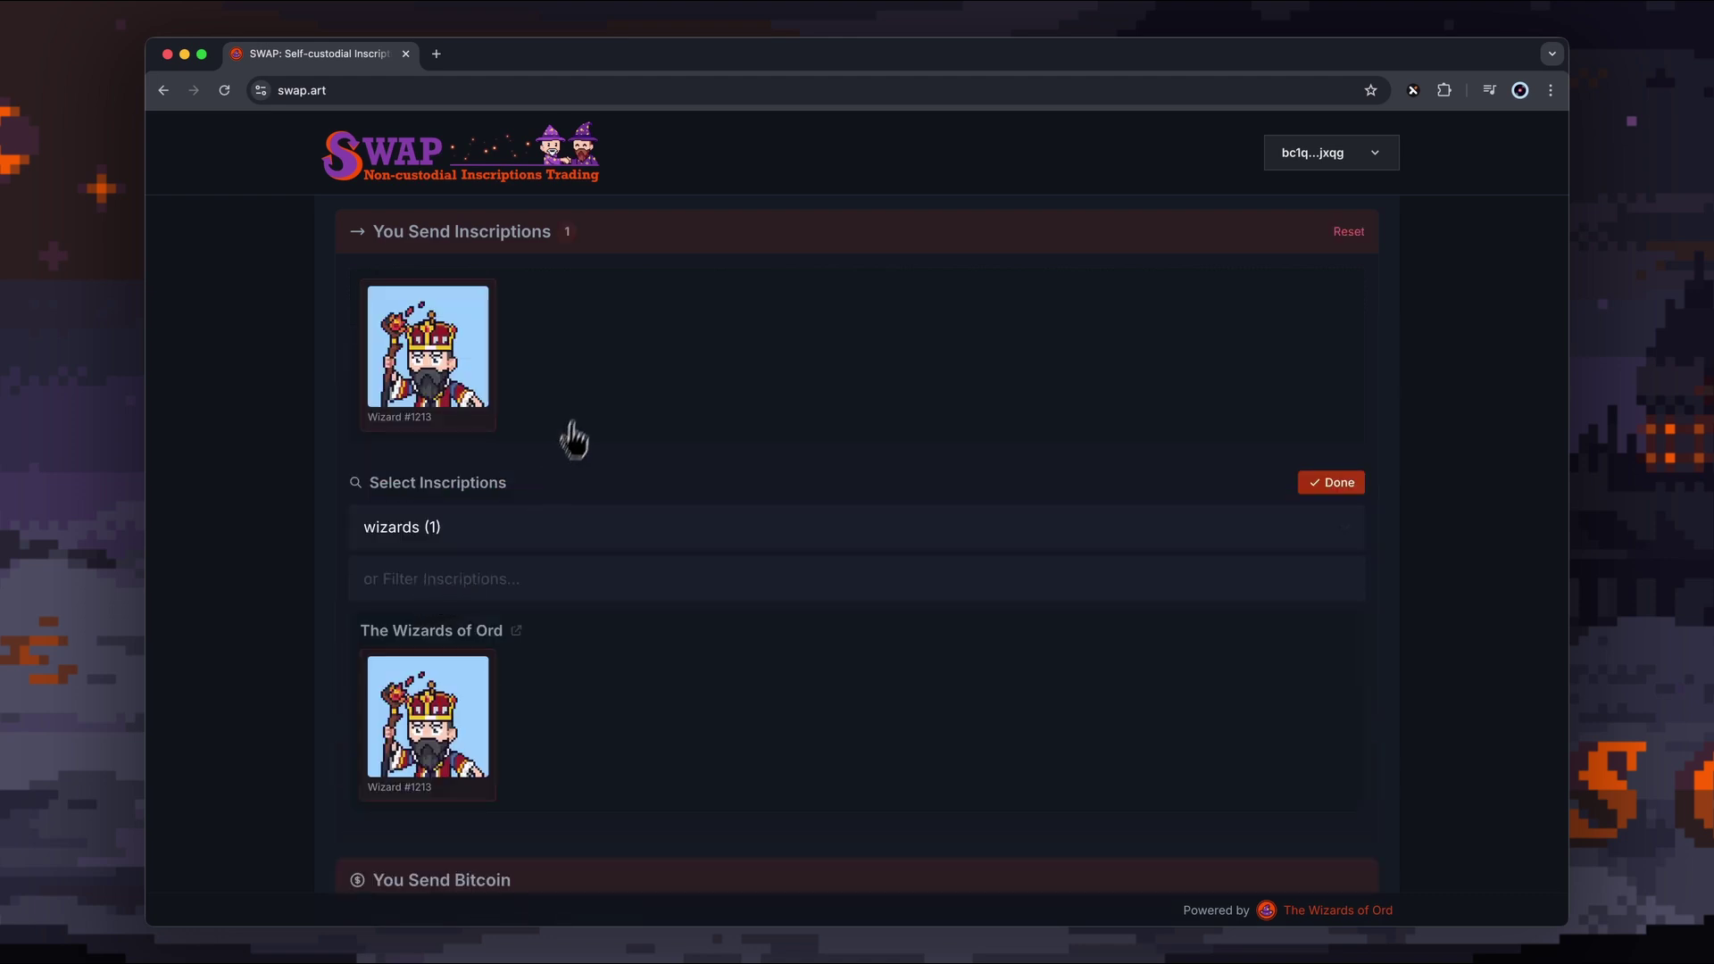
pyautogui.scroll(-5, 586, 406)
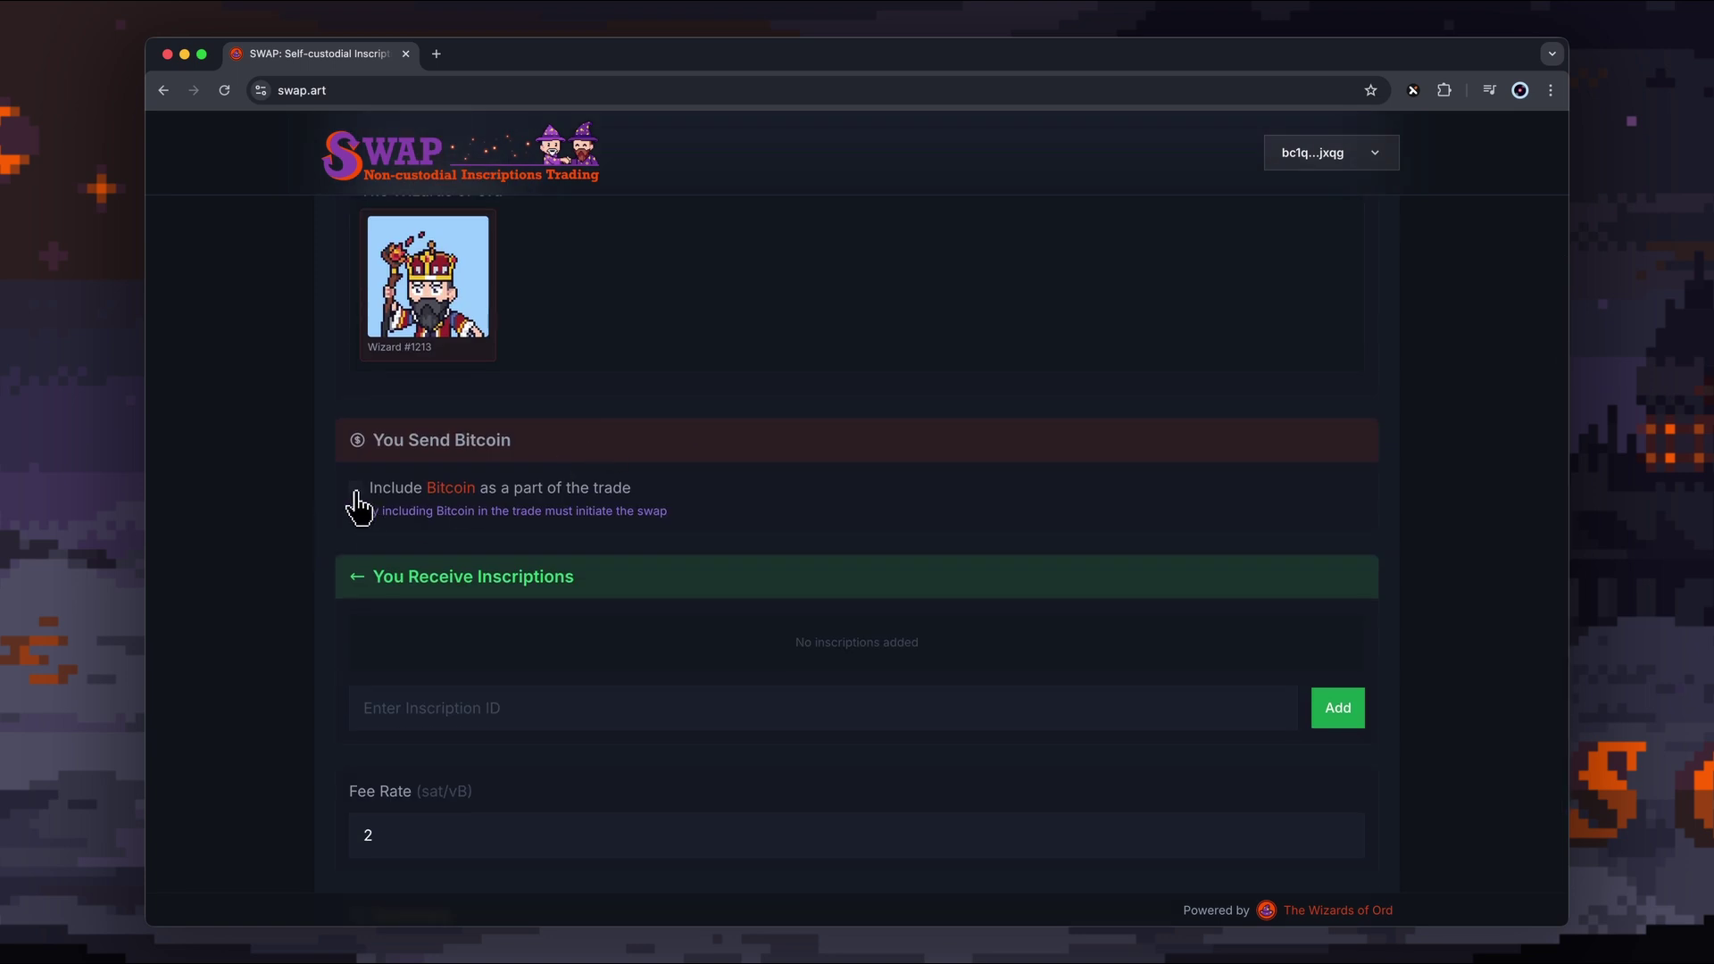
pyautogui.scroll(-1, 361, 508)
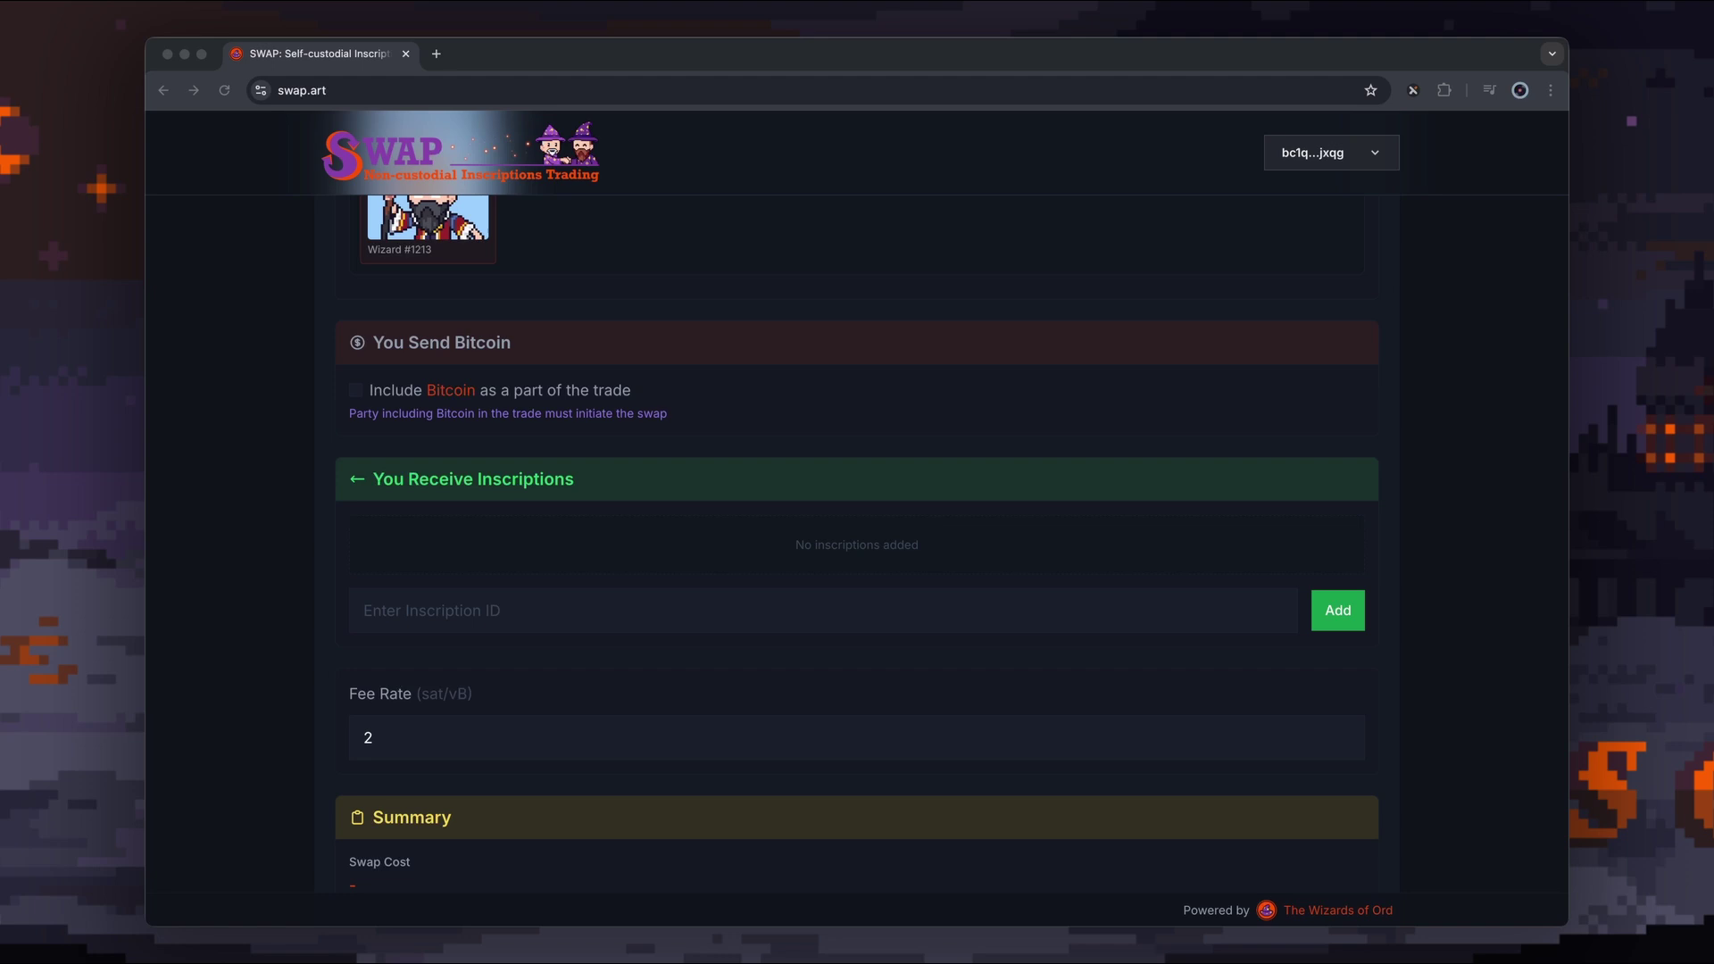
# Paste the counterparty's inscription ID to add OrdRain #52 as the inscription received
pyautogui.click(447, 623)
pyautogui.write('a7fcc25446cba4c11b5eec7915a0d863b5ac73a3b88c298db9a2703bca2a7937i0')
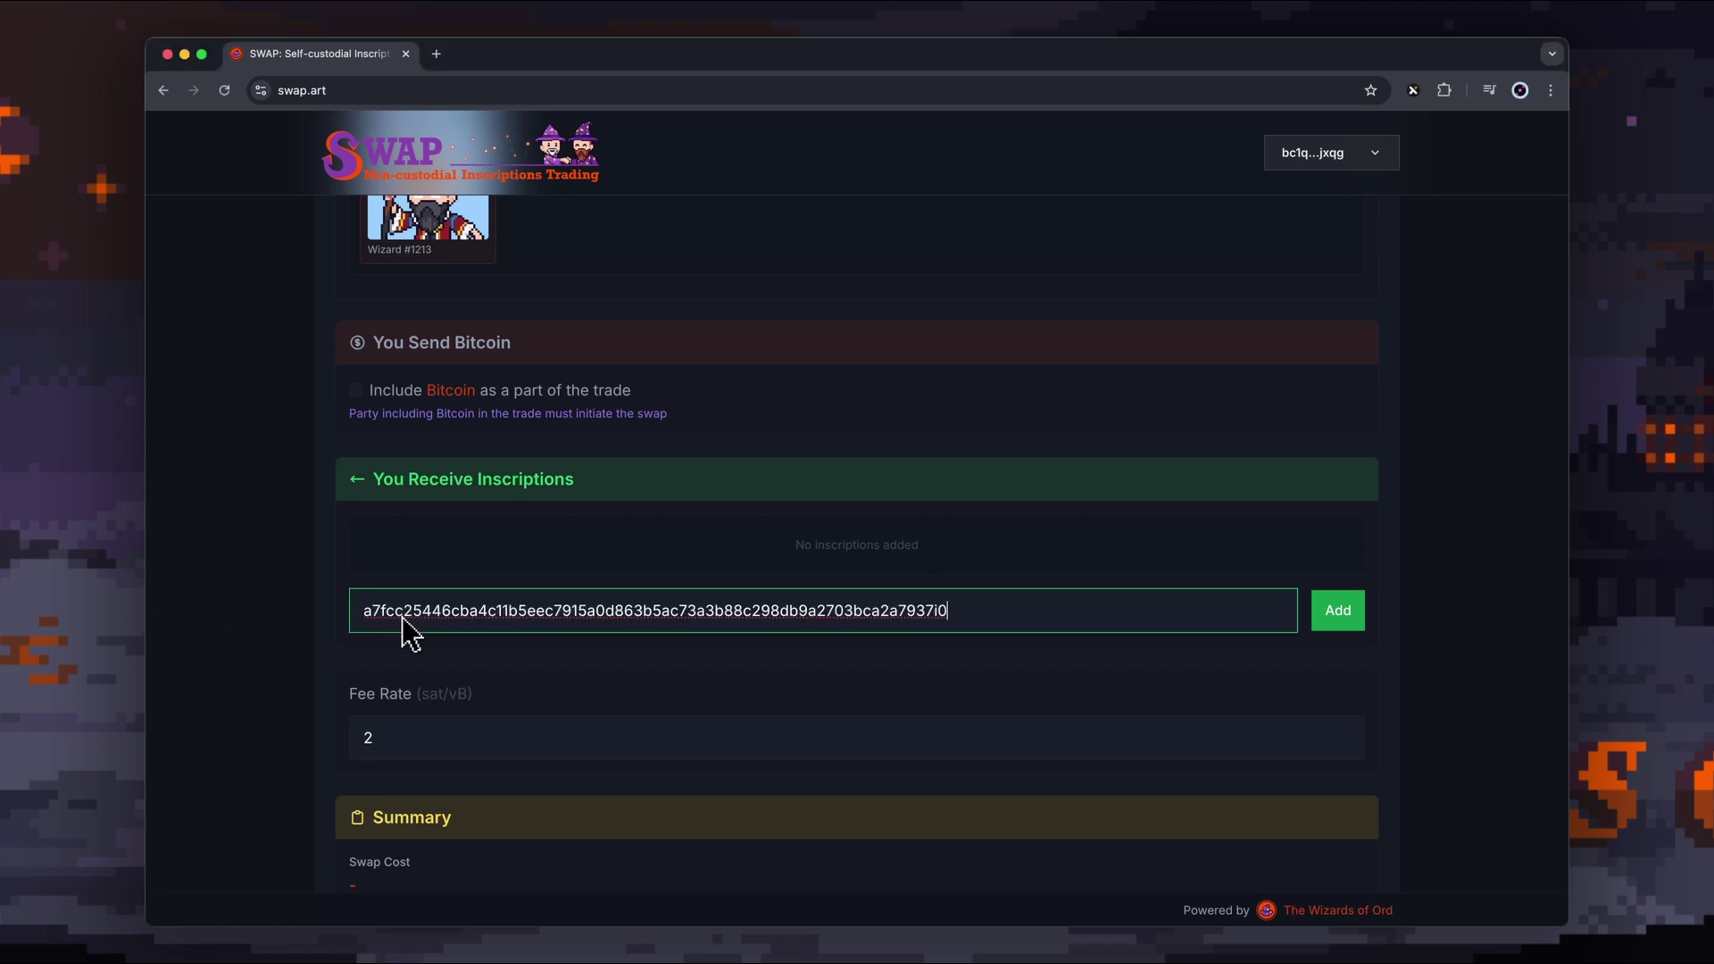
pyautogui.click(1339, 625)
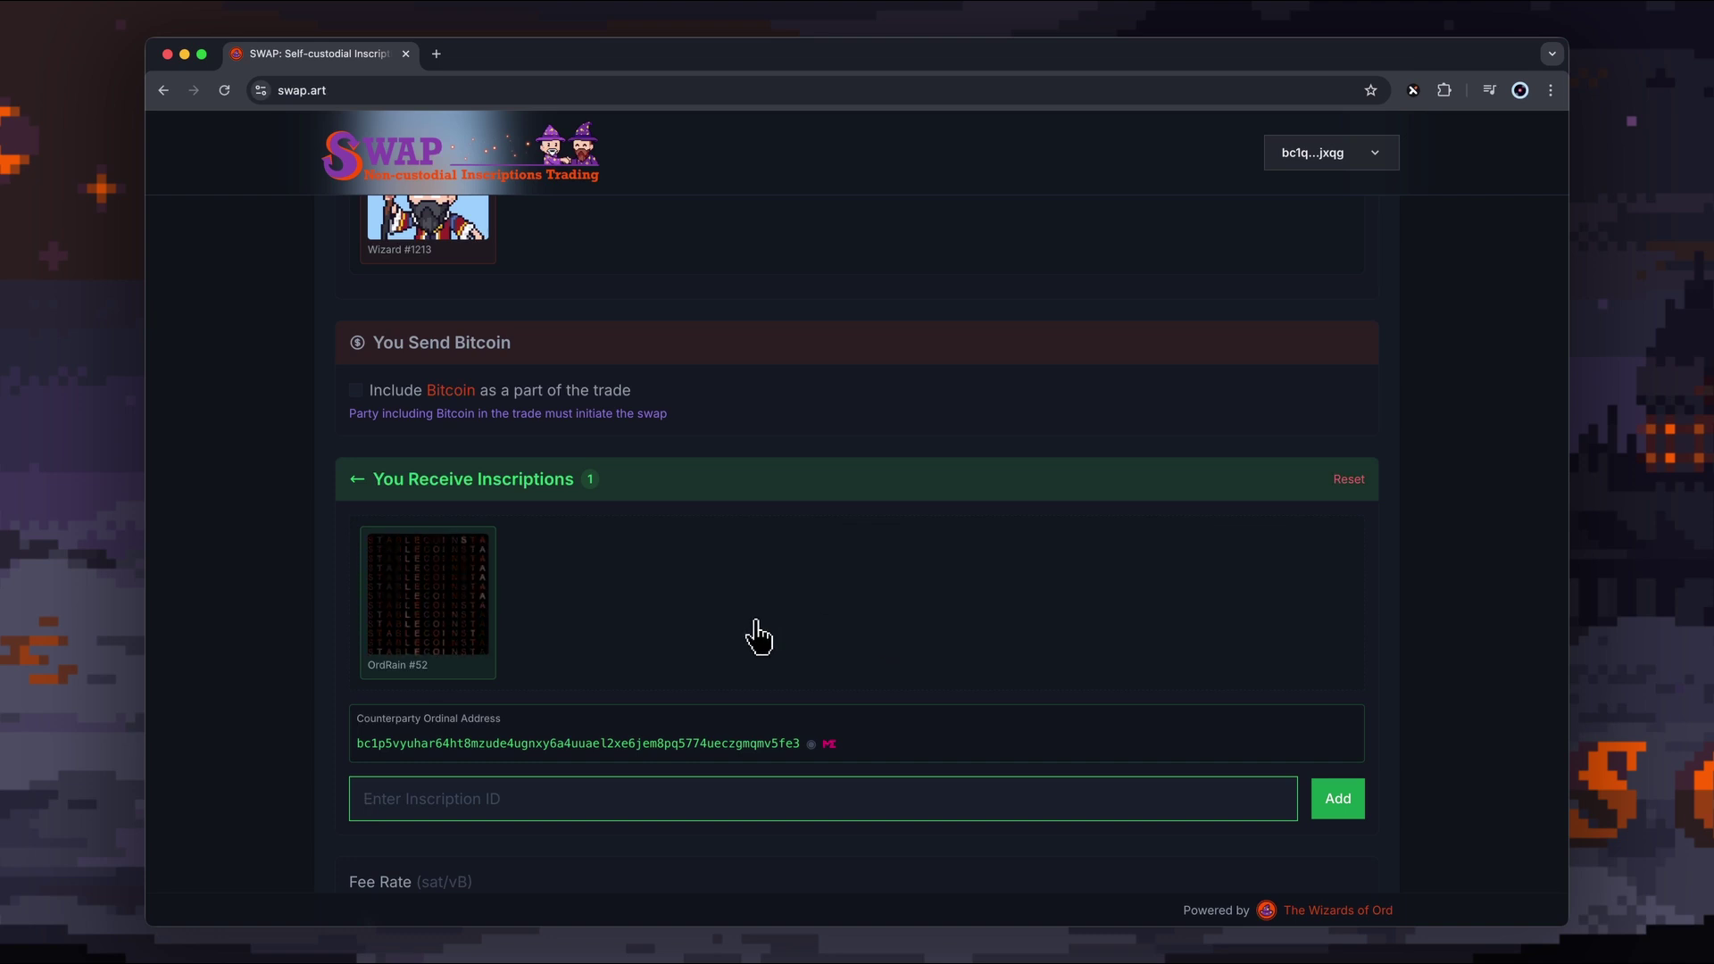
pyautogui.scroll(1, 758, 638)
pyautogui.scroll(-2, 759, 638)
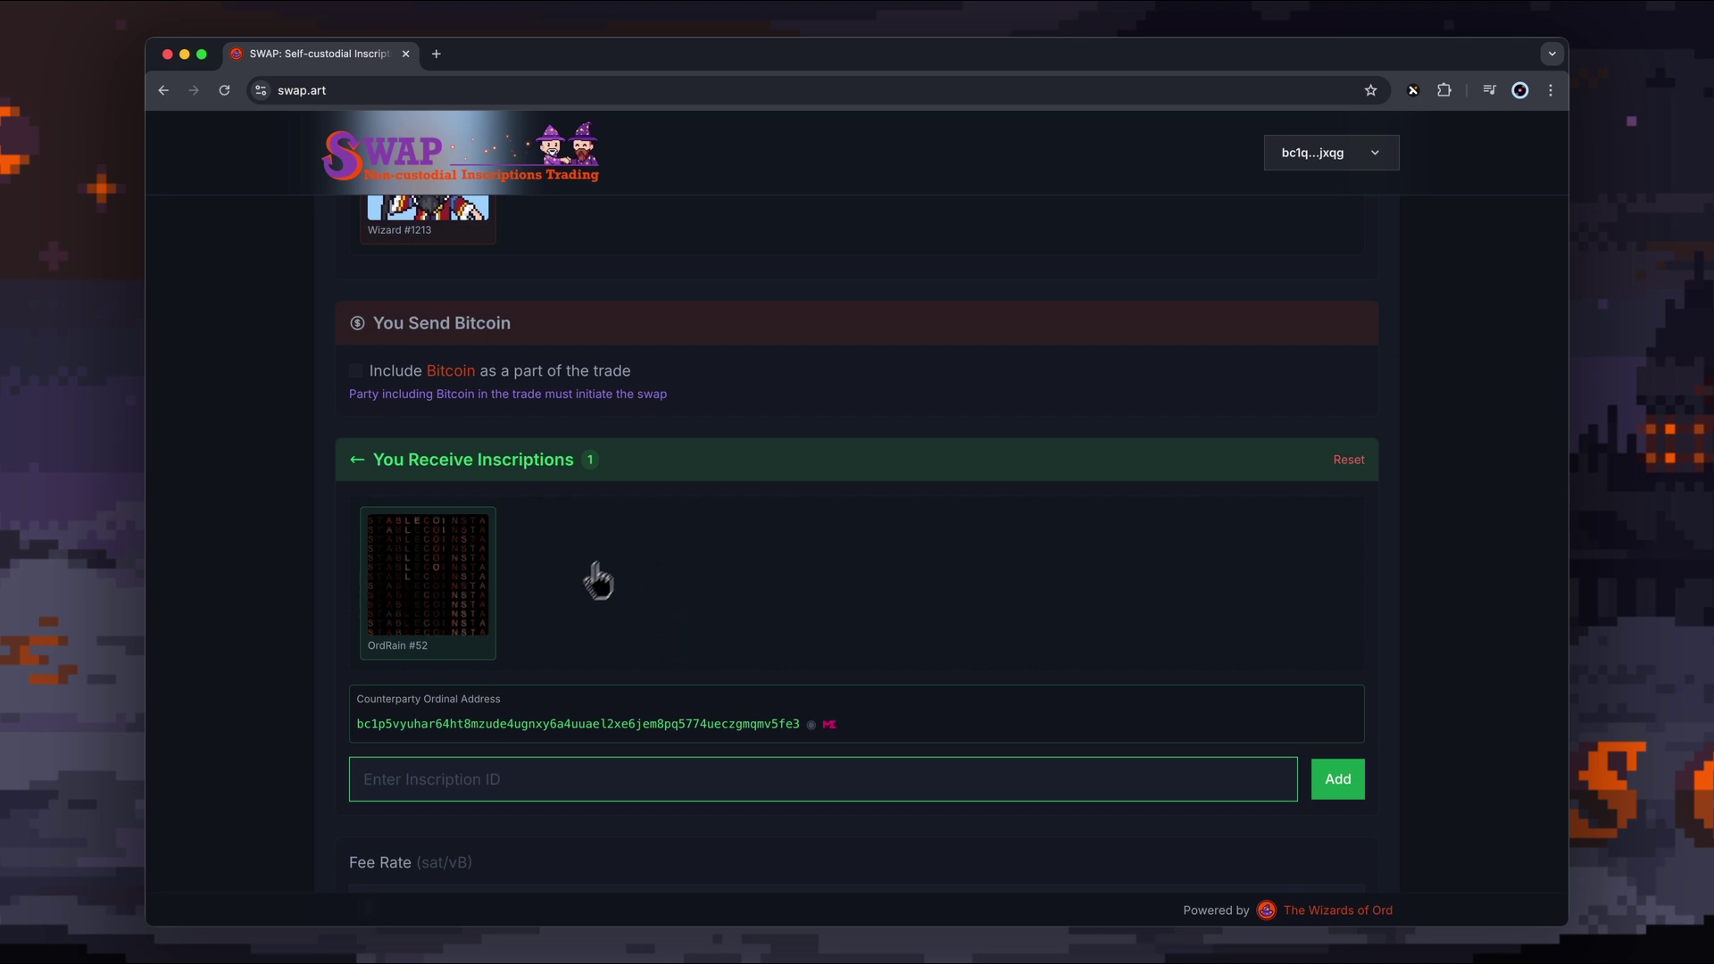
# Review the swap summary: 2 sat/vB fee rate and a 25,707-sat swap cost
pyautogui.moveTo(439, 599)
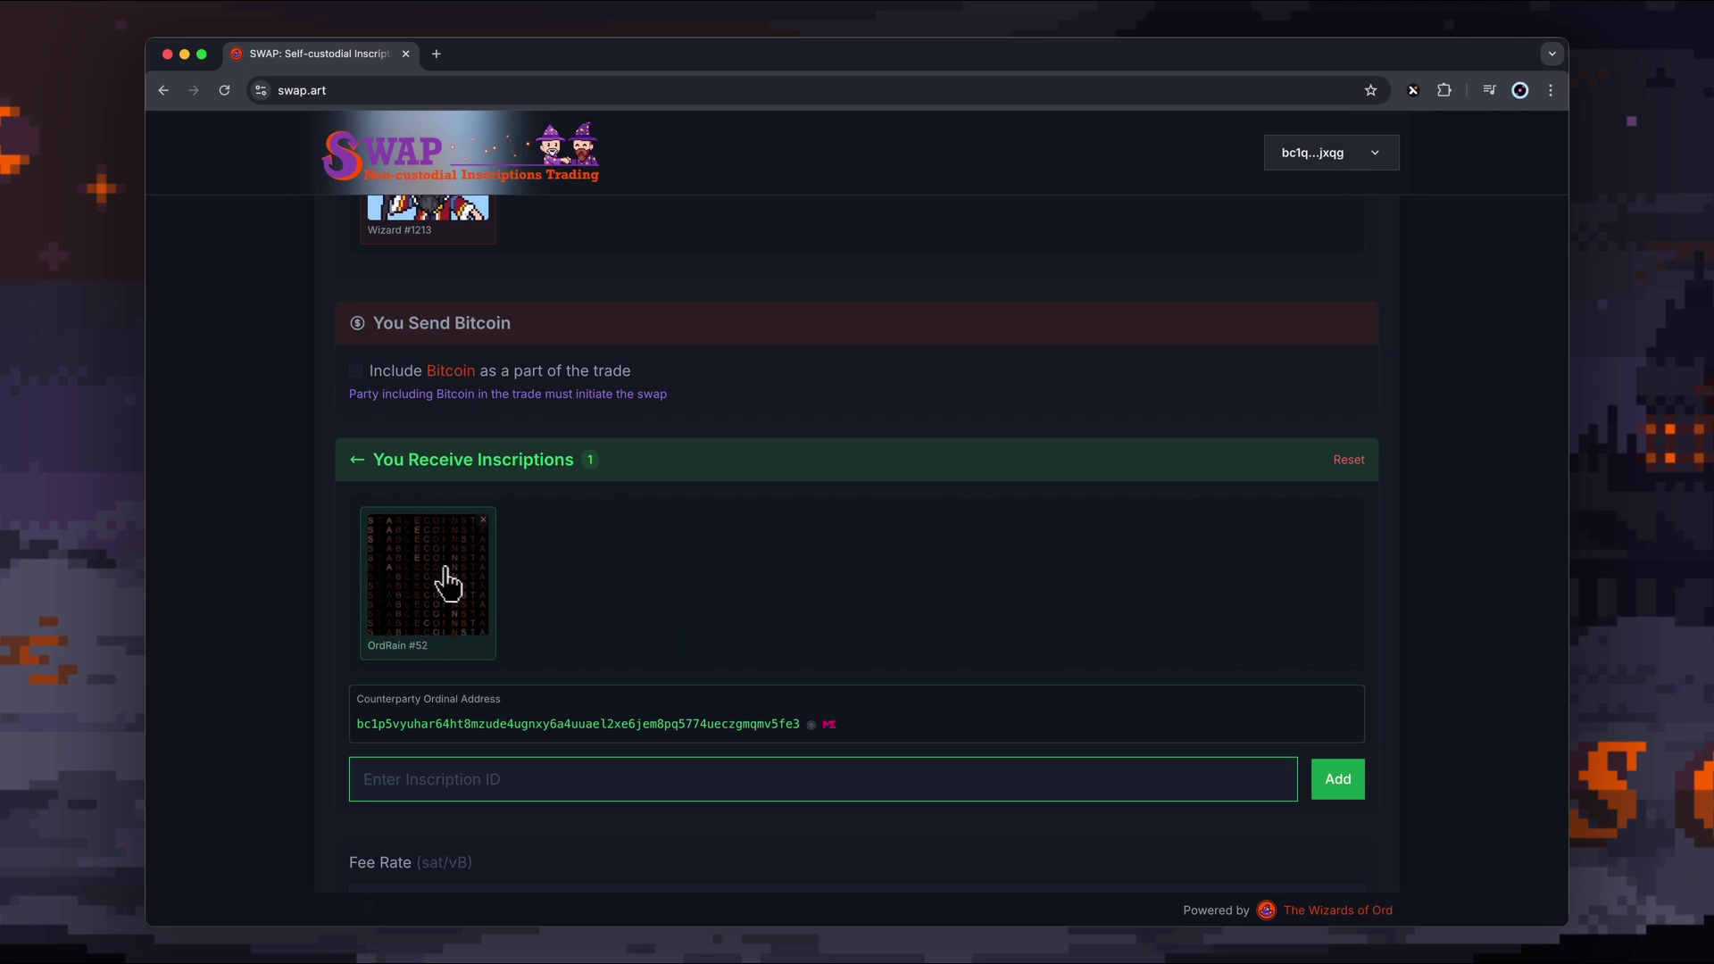
pyautogui.scroll(-3, 727, 647)
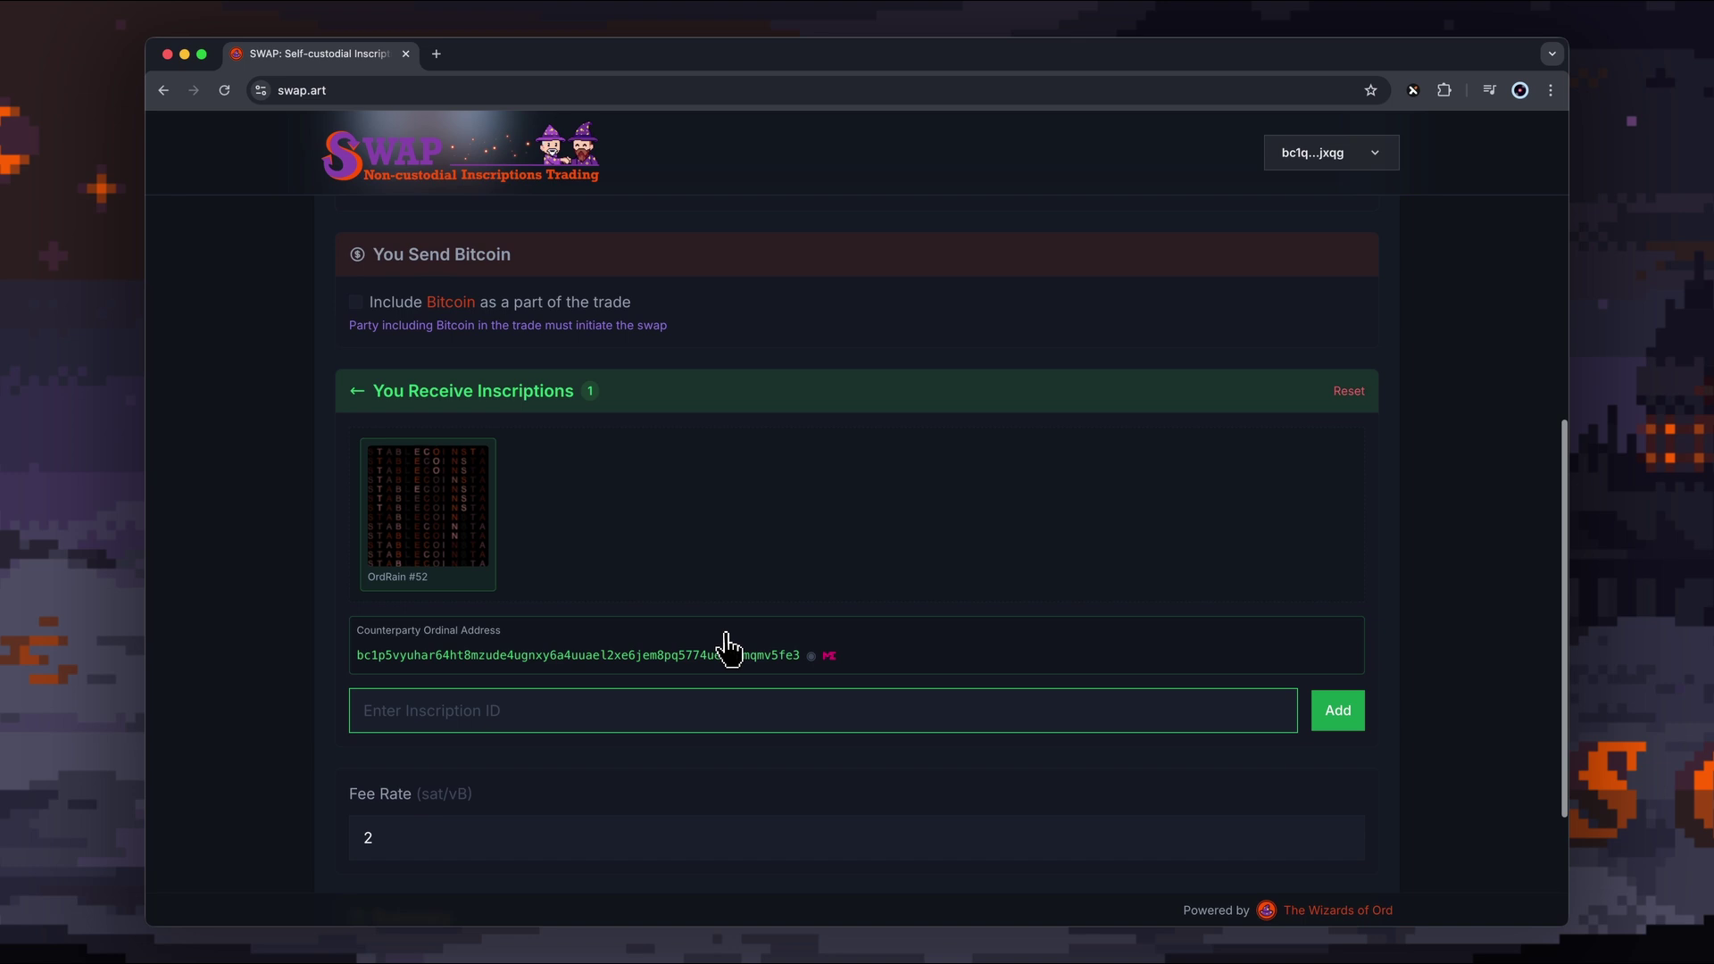
pyautogui.scroll(2, 728, 647)
pyautogui.scroll(1, 722, 650)
pyautogui.scroll(-1, 726, 643)
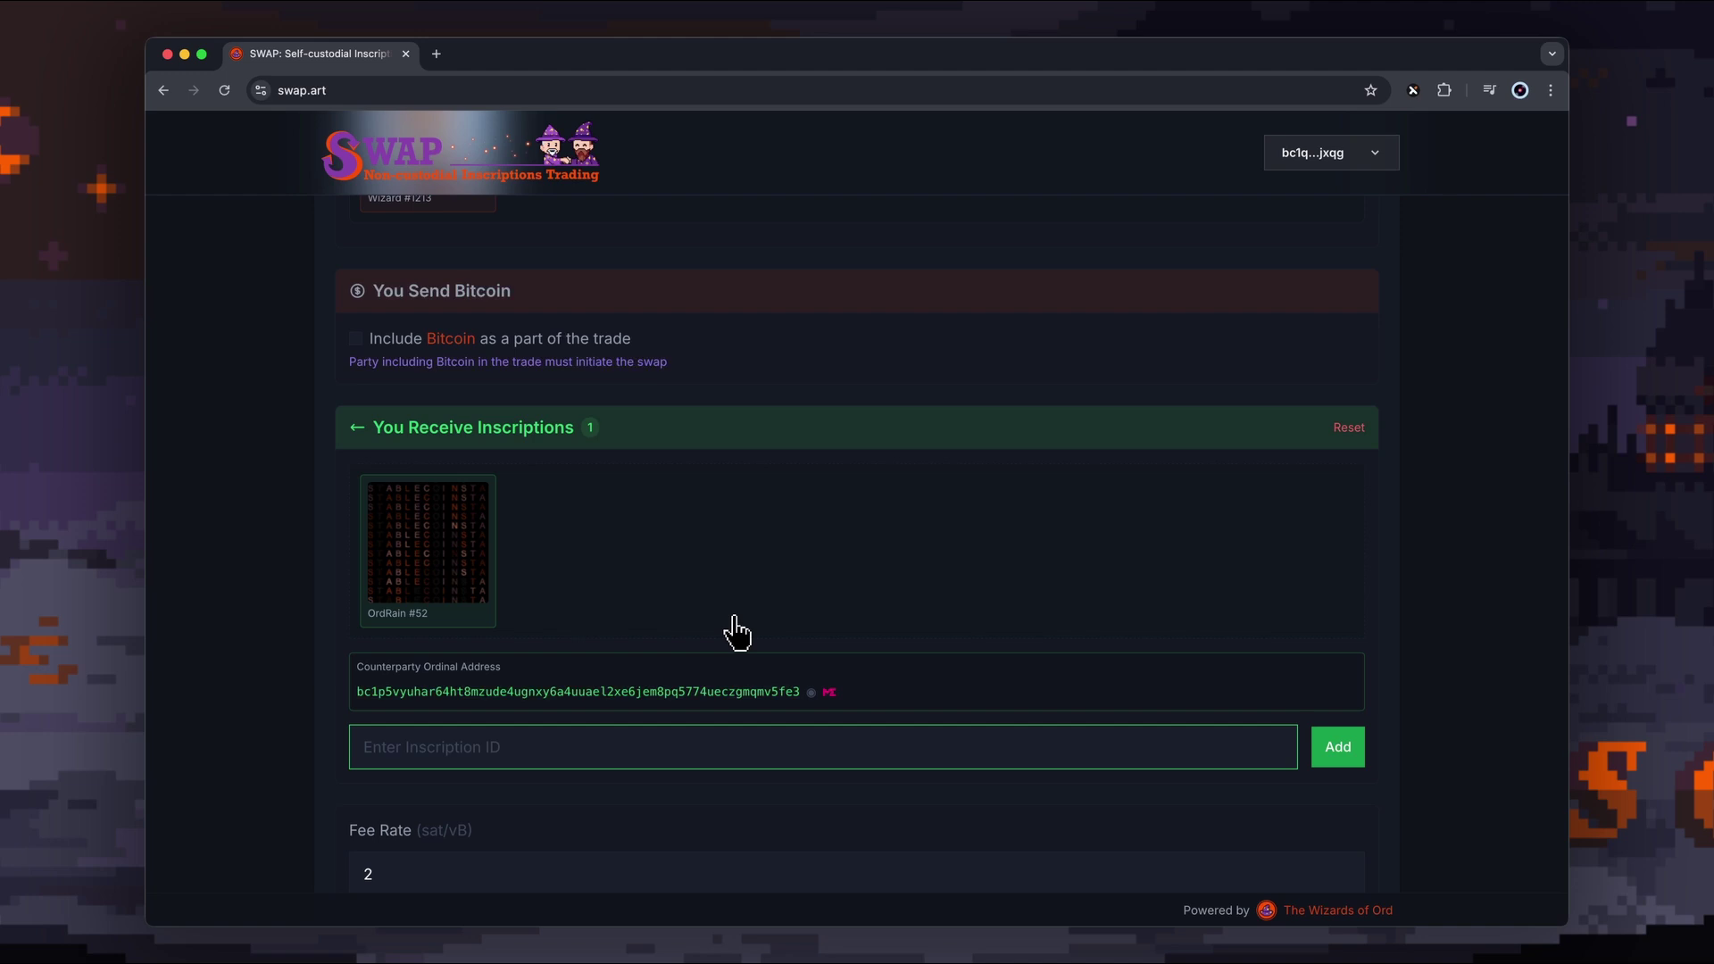
pyautogui.scroll(-5, 744, 618)
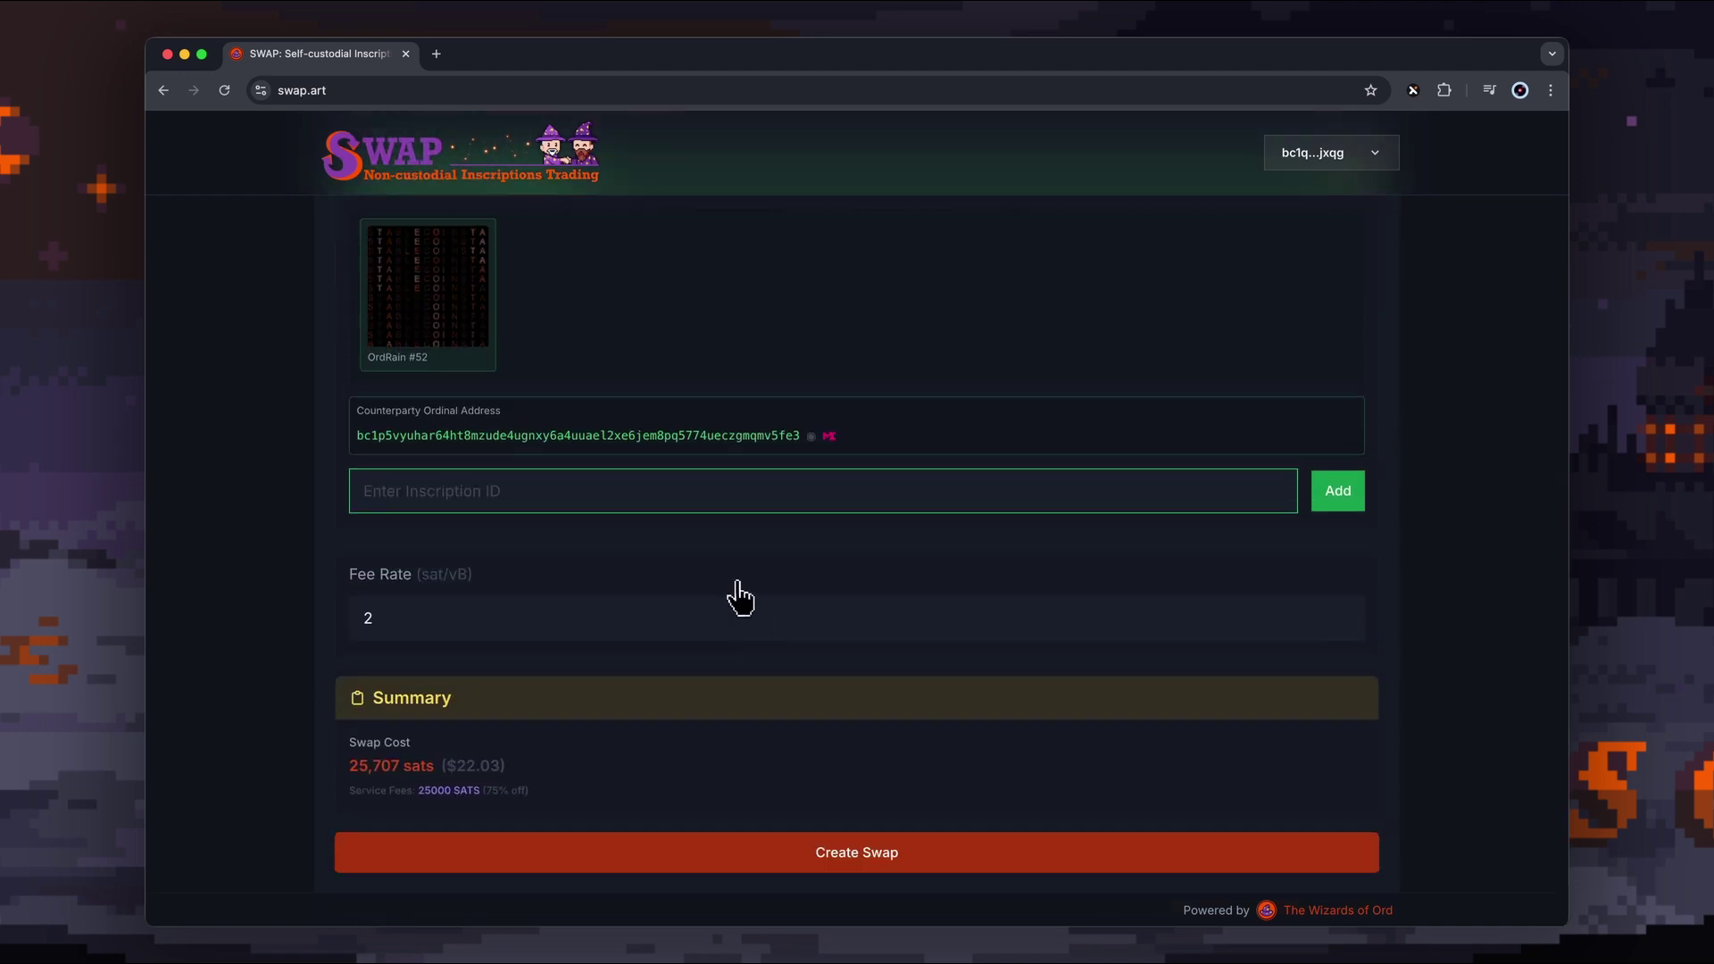
pyautogui.scroll(15, 739, 596)
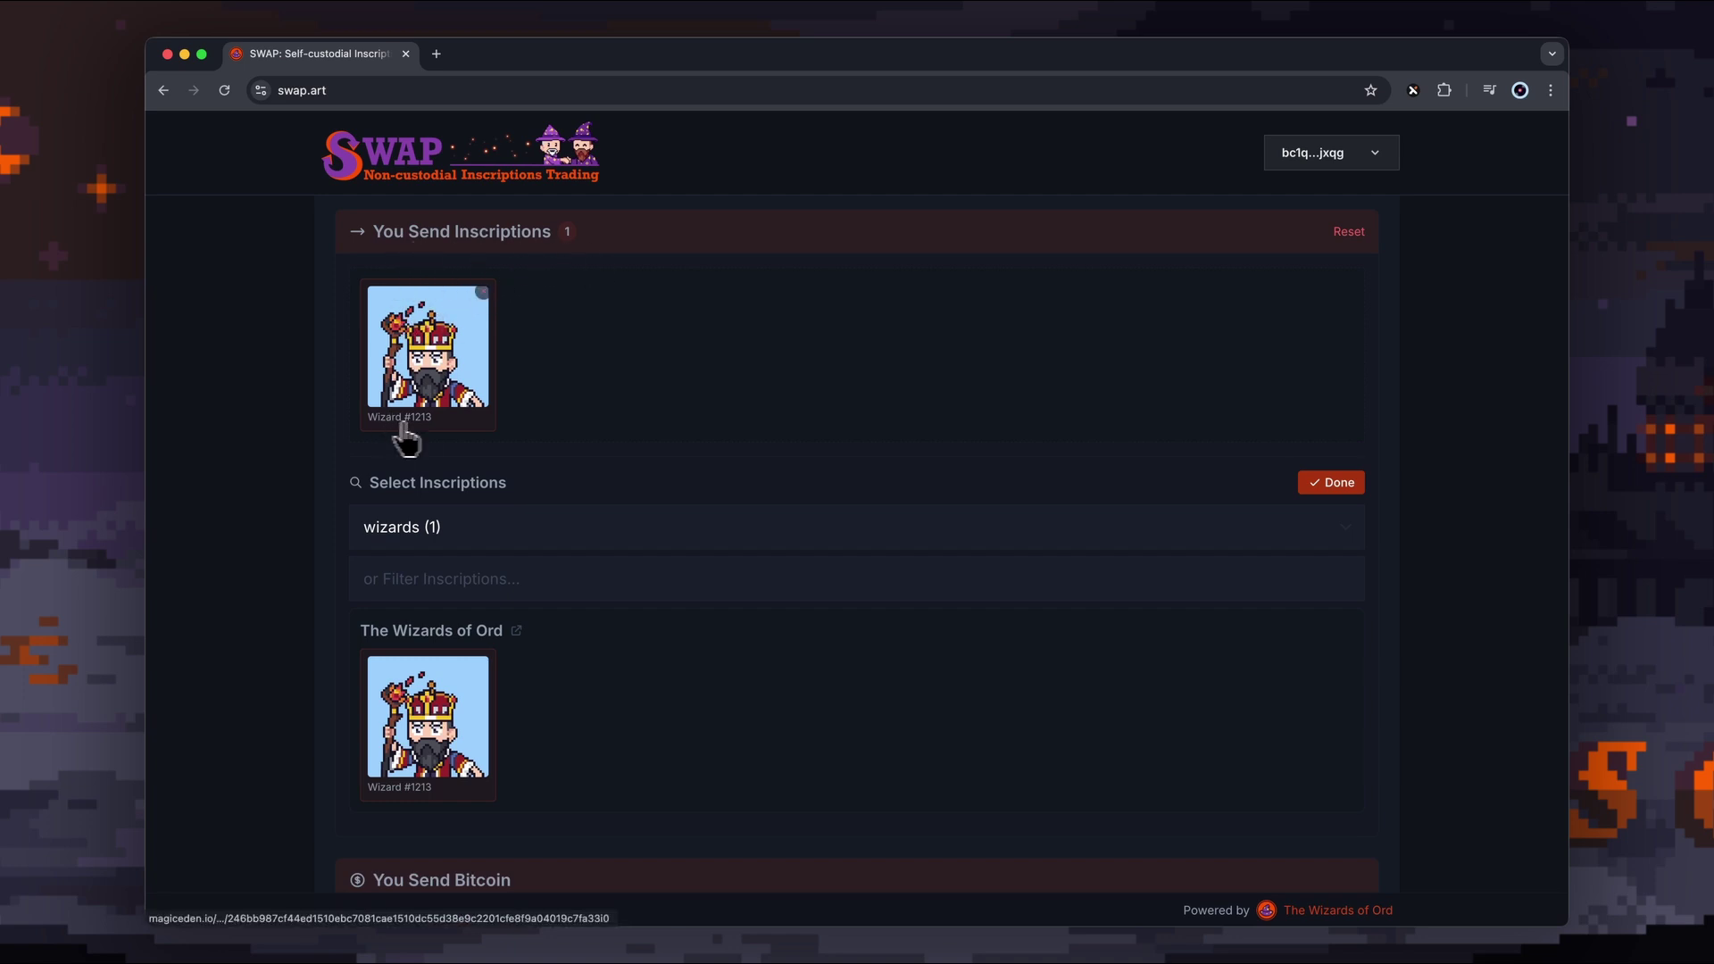
pyautogui.scroll(-5, 589, 428)
pyautogui.scroll(-6, 614, 426)
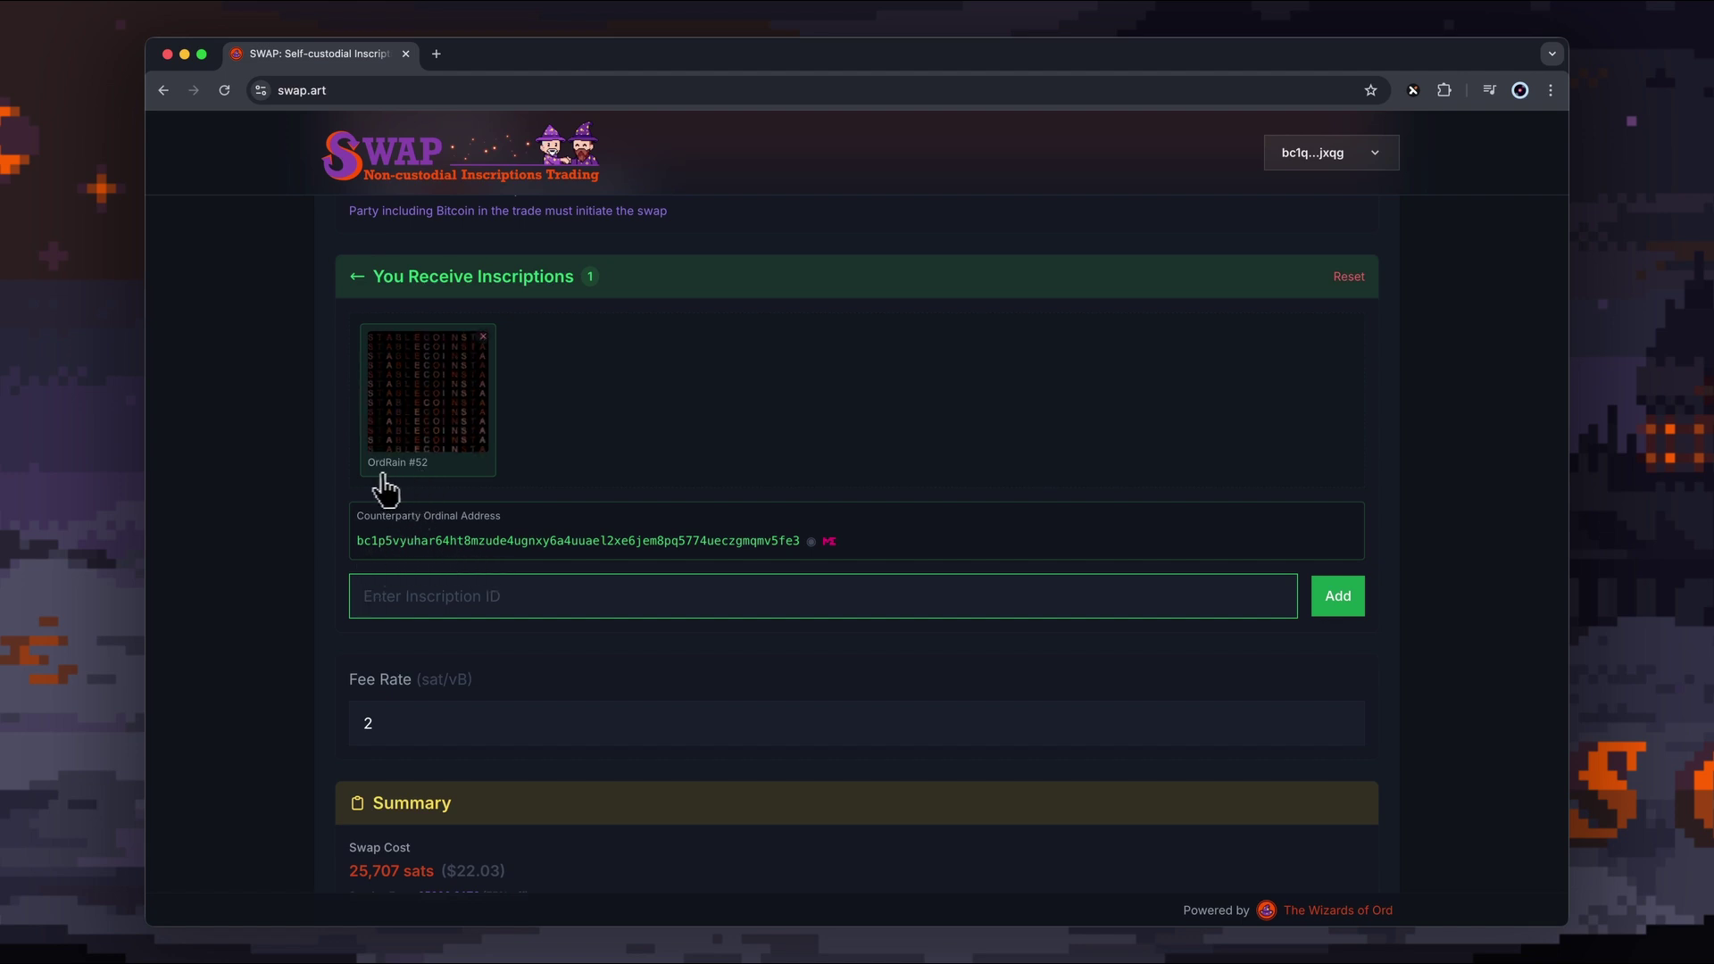
pyautogui.scroll(-1, 602, 410)
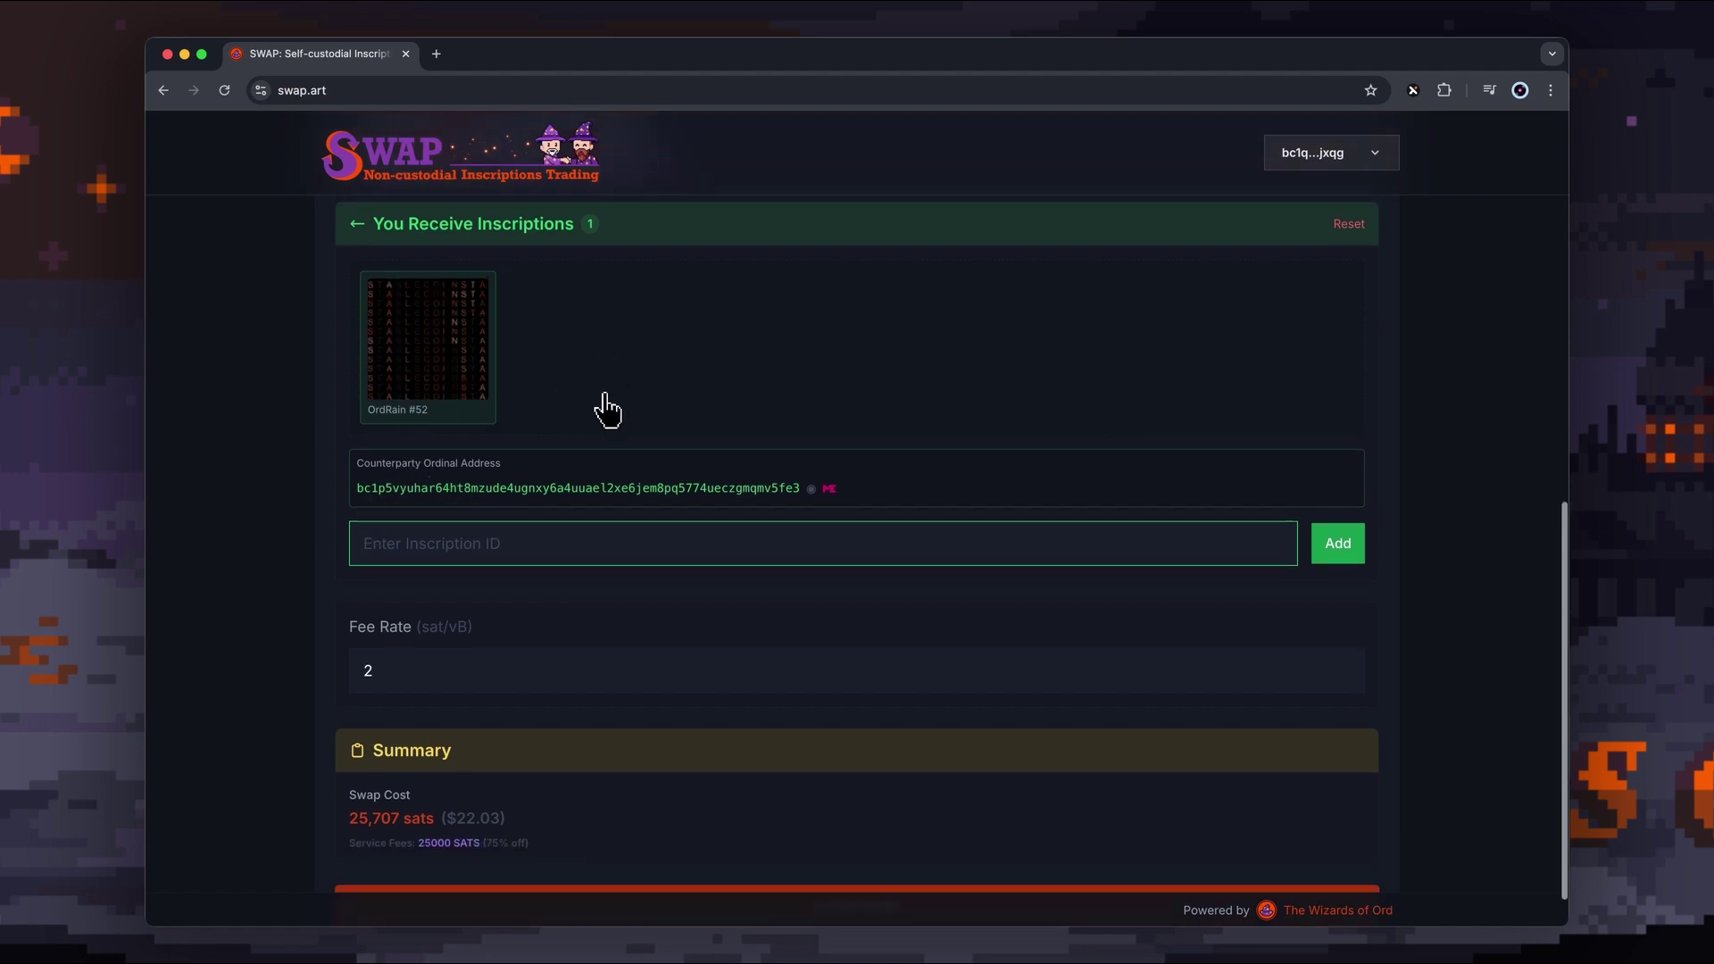
pyautogui.scroll(2, 600, 408)
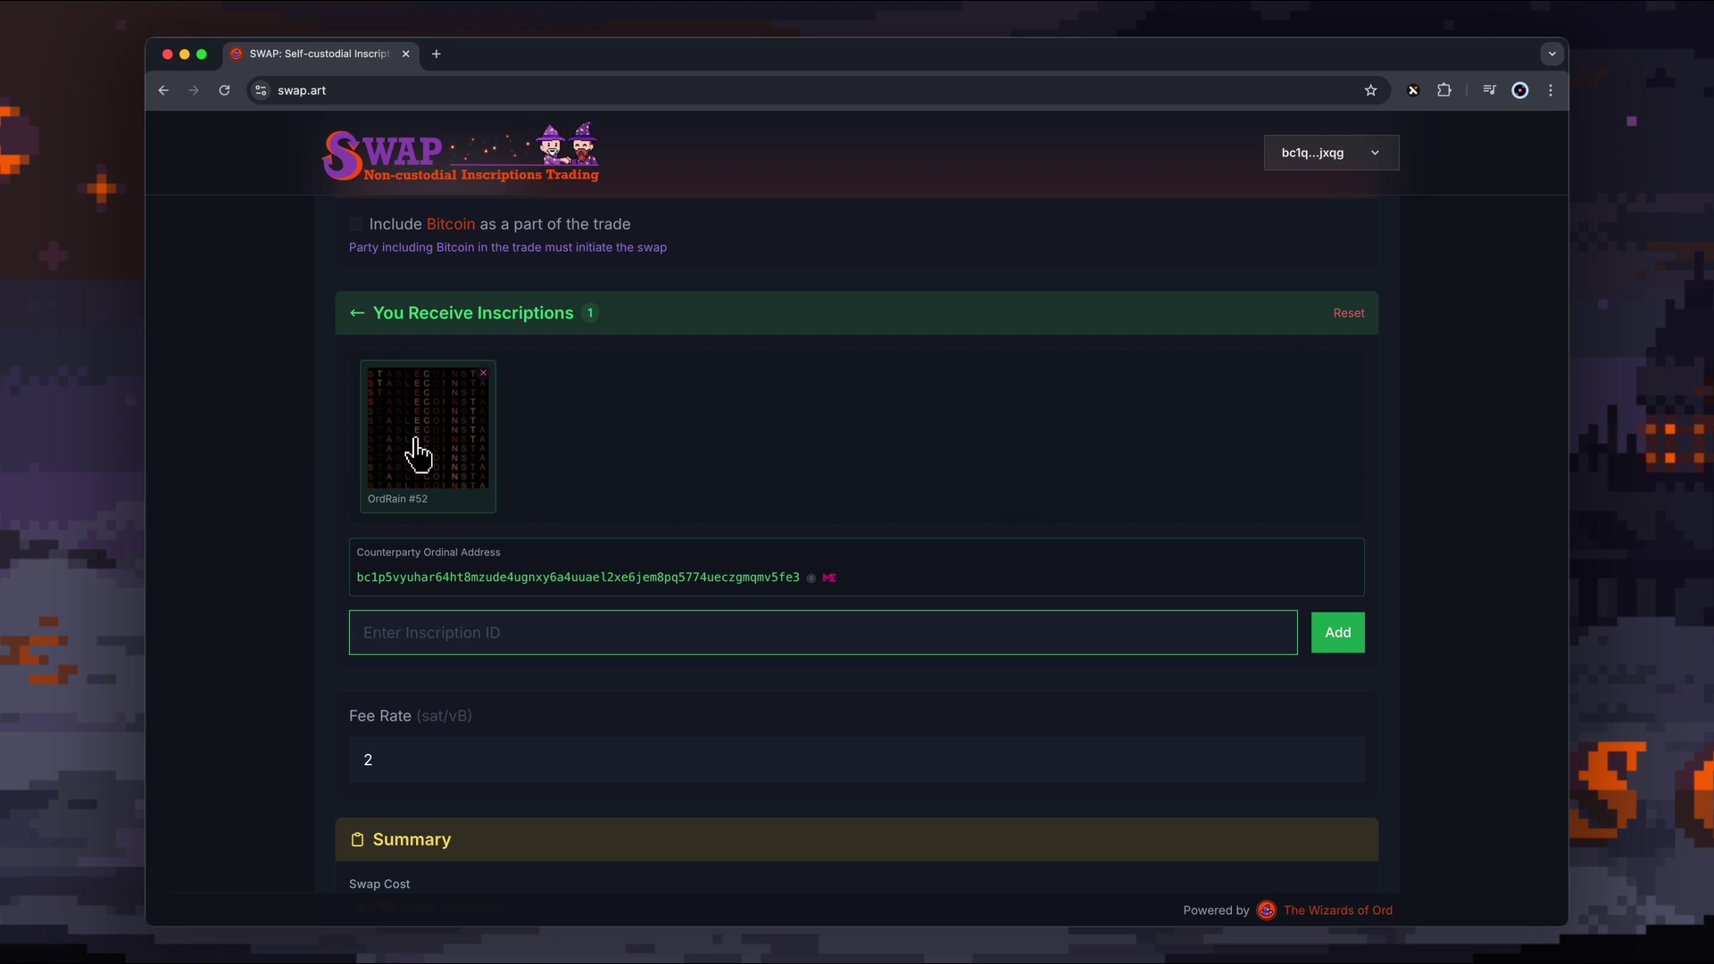
pyautogui.scroll(-2, 636, 454)
pyautogui.scroll(-1, 640, 453)
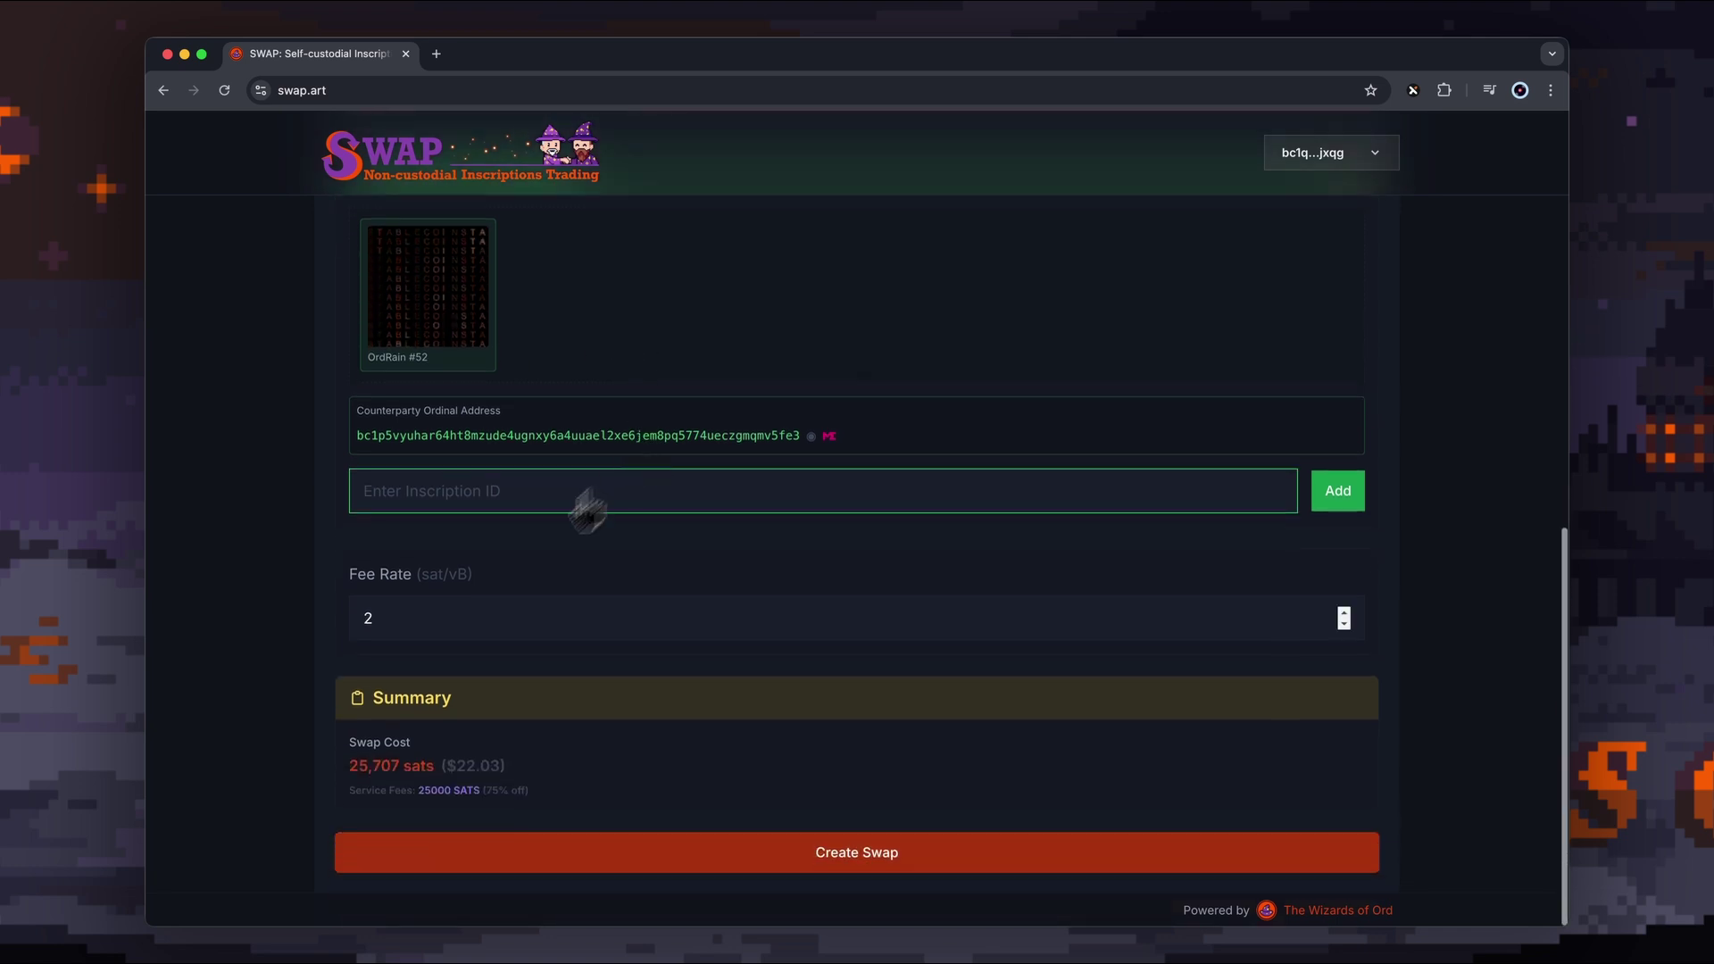
# Create the swap and confirm its signing transaction in the Xverse popup
pyautogui.click(901, 857)
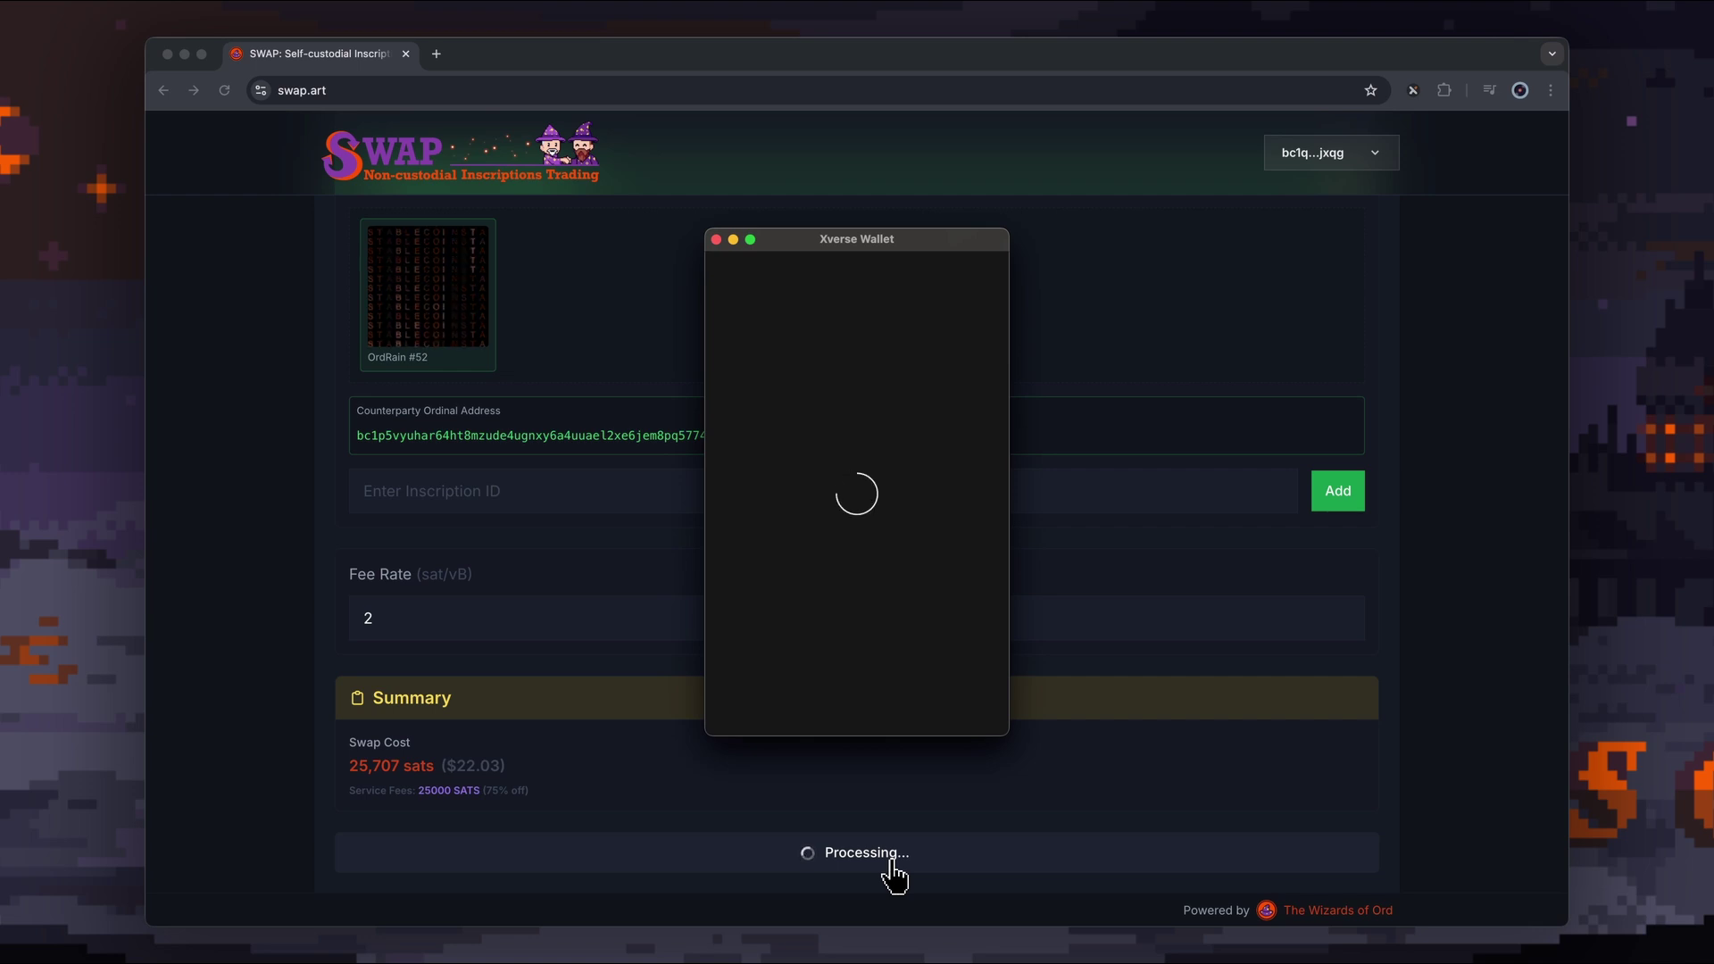
pyautogui.scroll(-3, 893, 564)
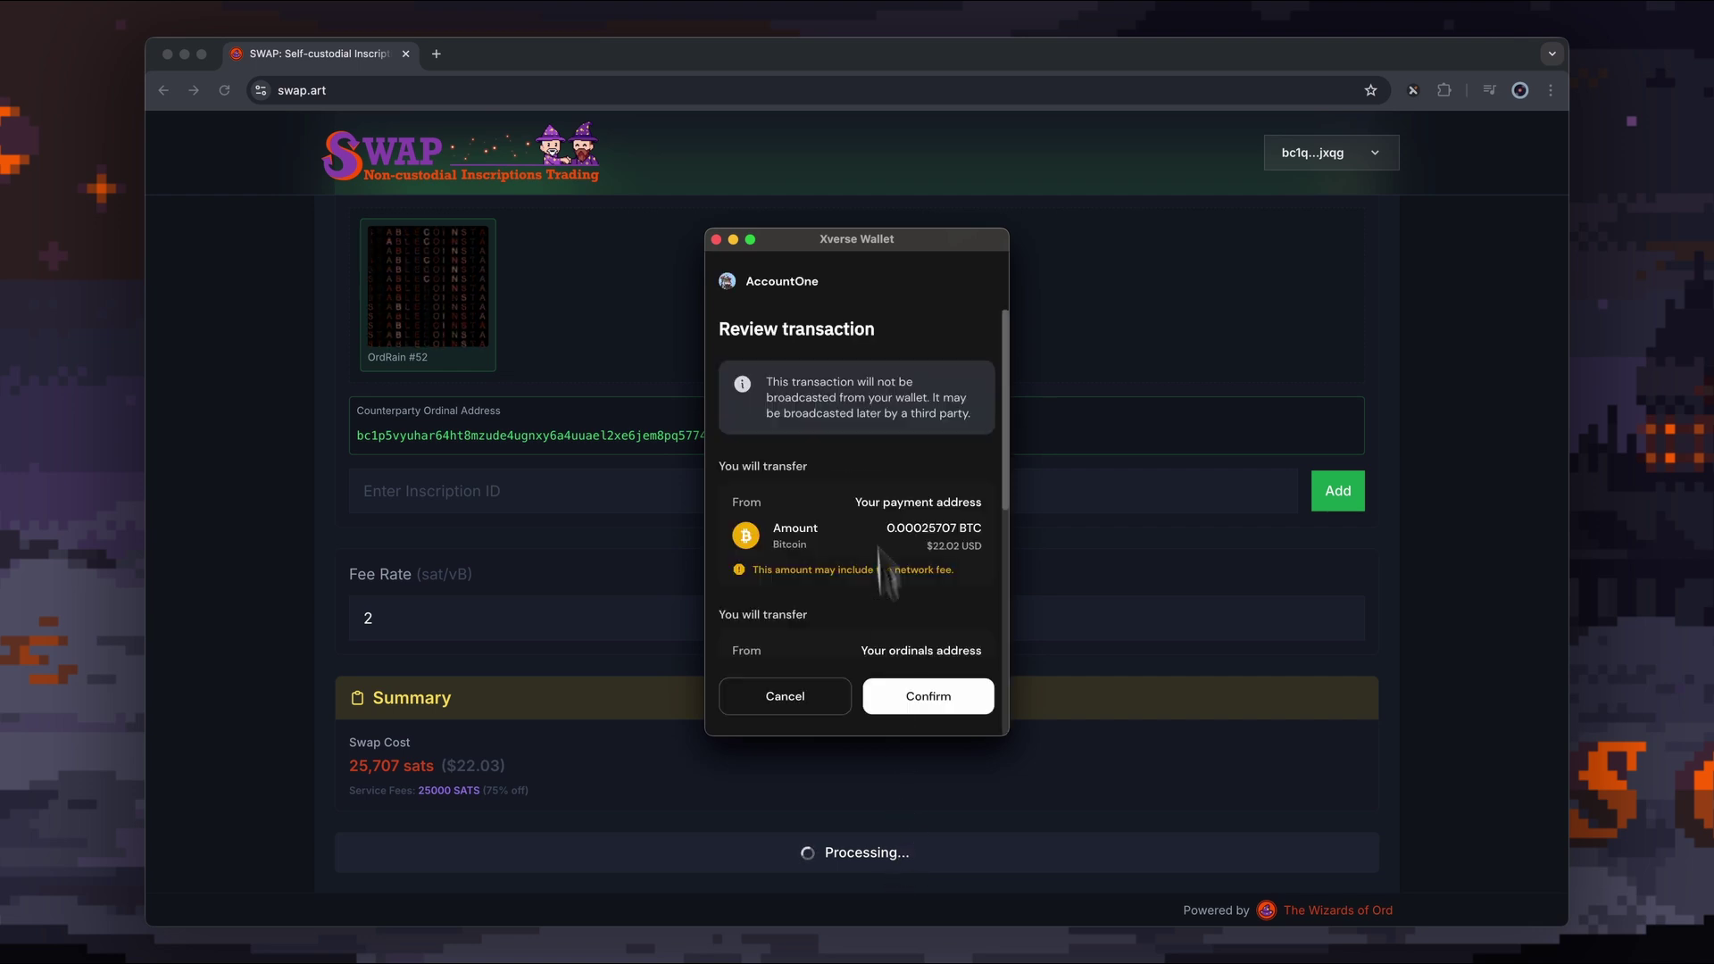
pyautogui.scroll(-4, 855, 564)
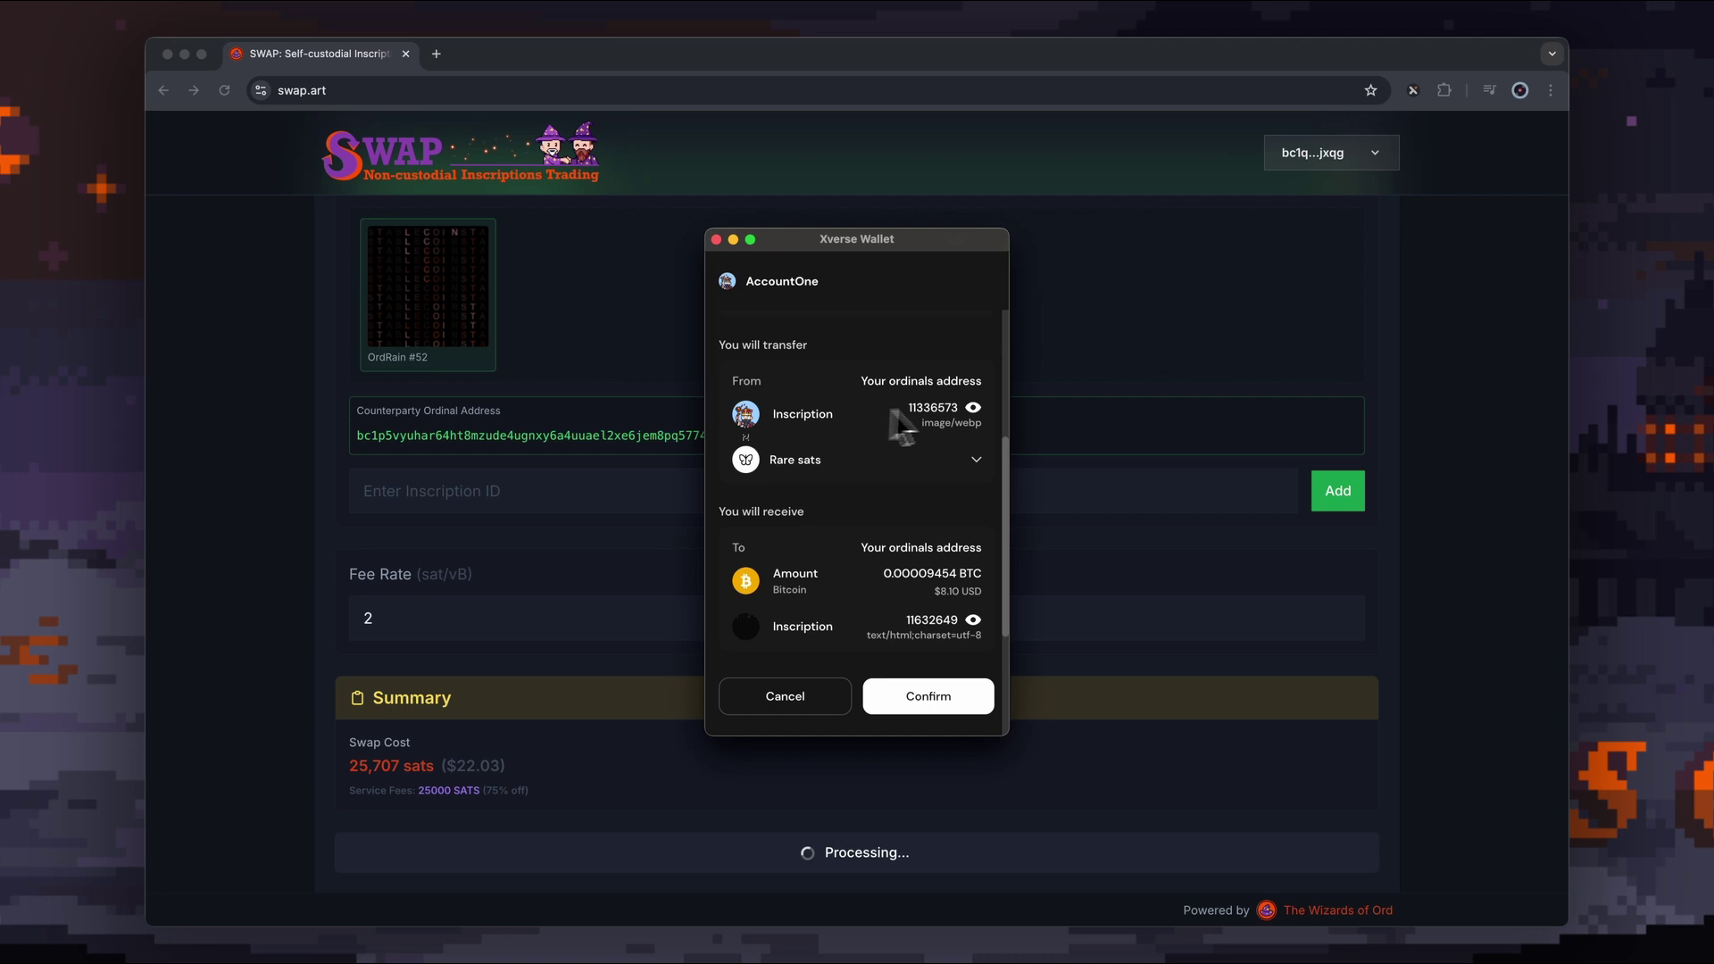
pyautogui.scroll(-1, 962, 457)
pyautogui.scroll(-3, 962, 457)
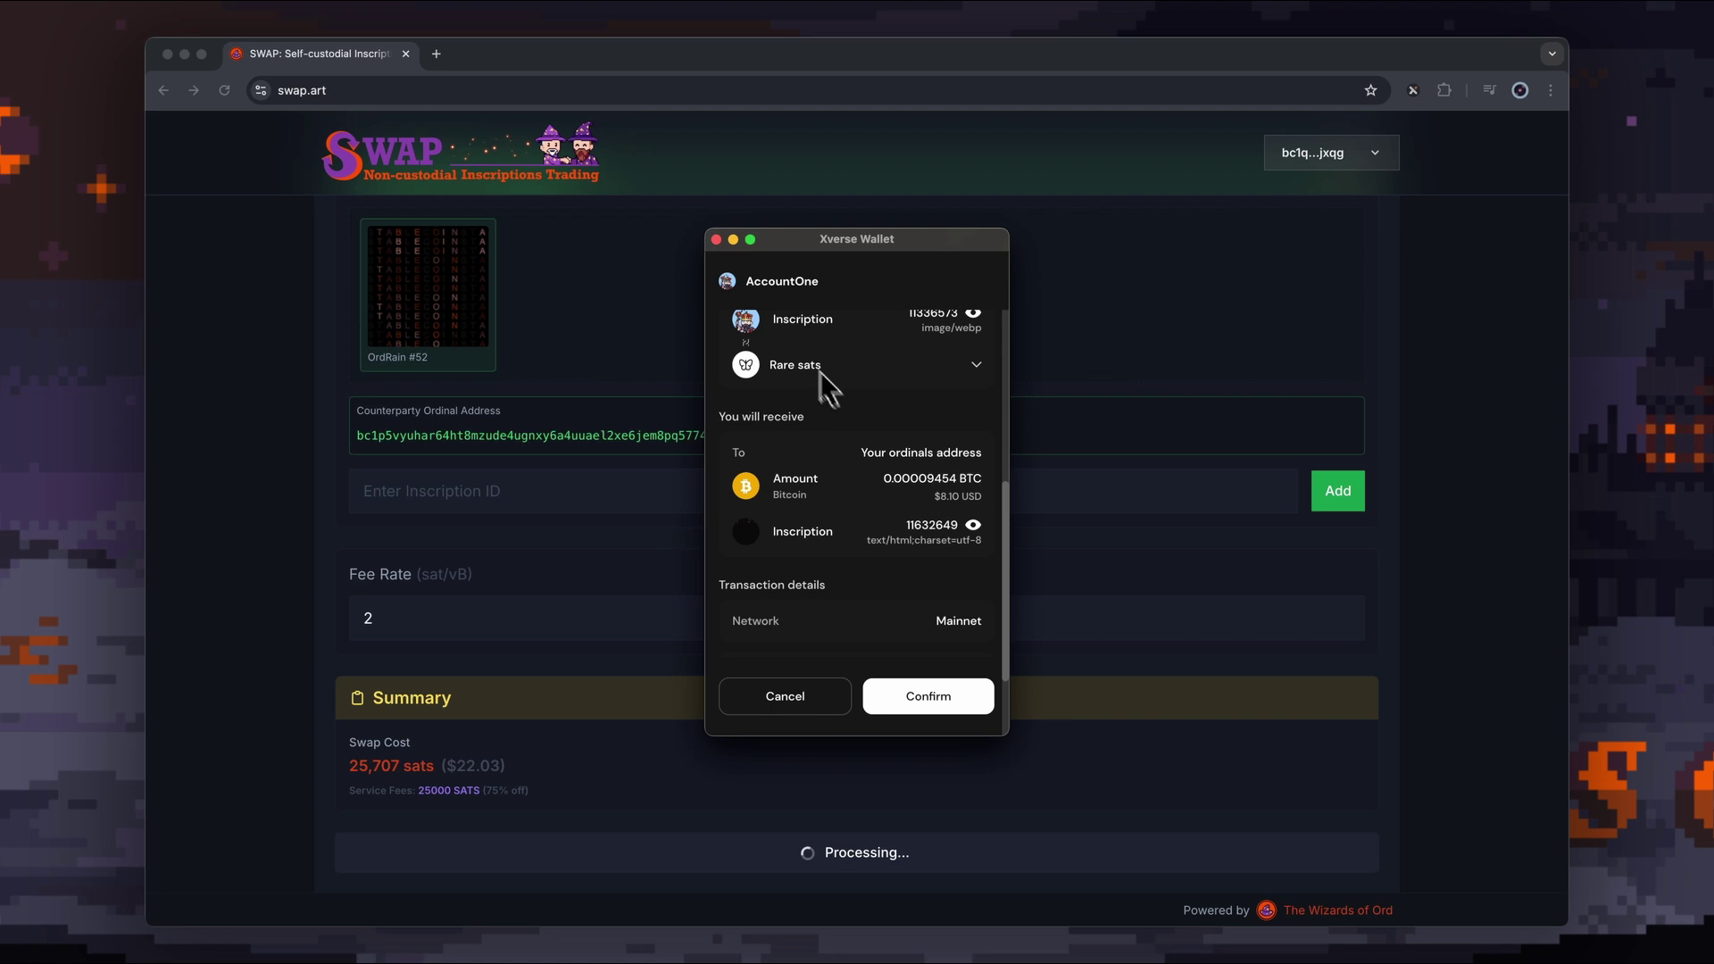
pyautogui.scroll(-4, 844, 406)
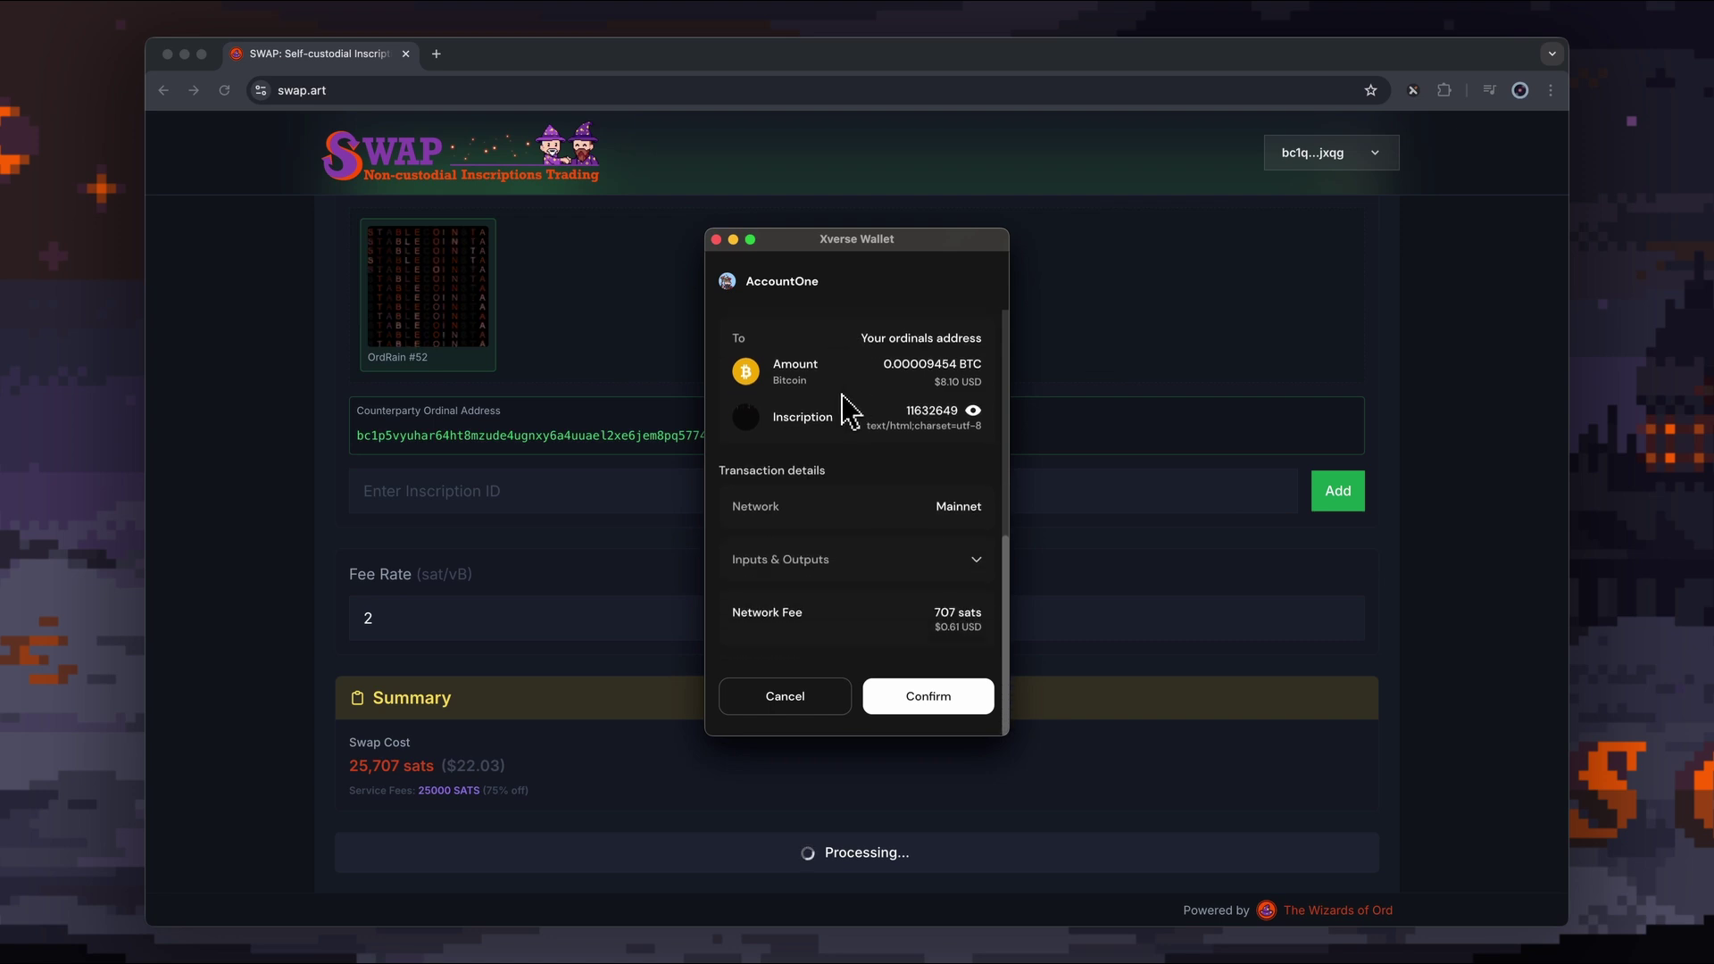
pyautogui.click(916, 705)
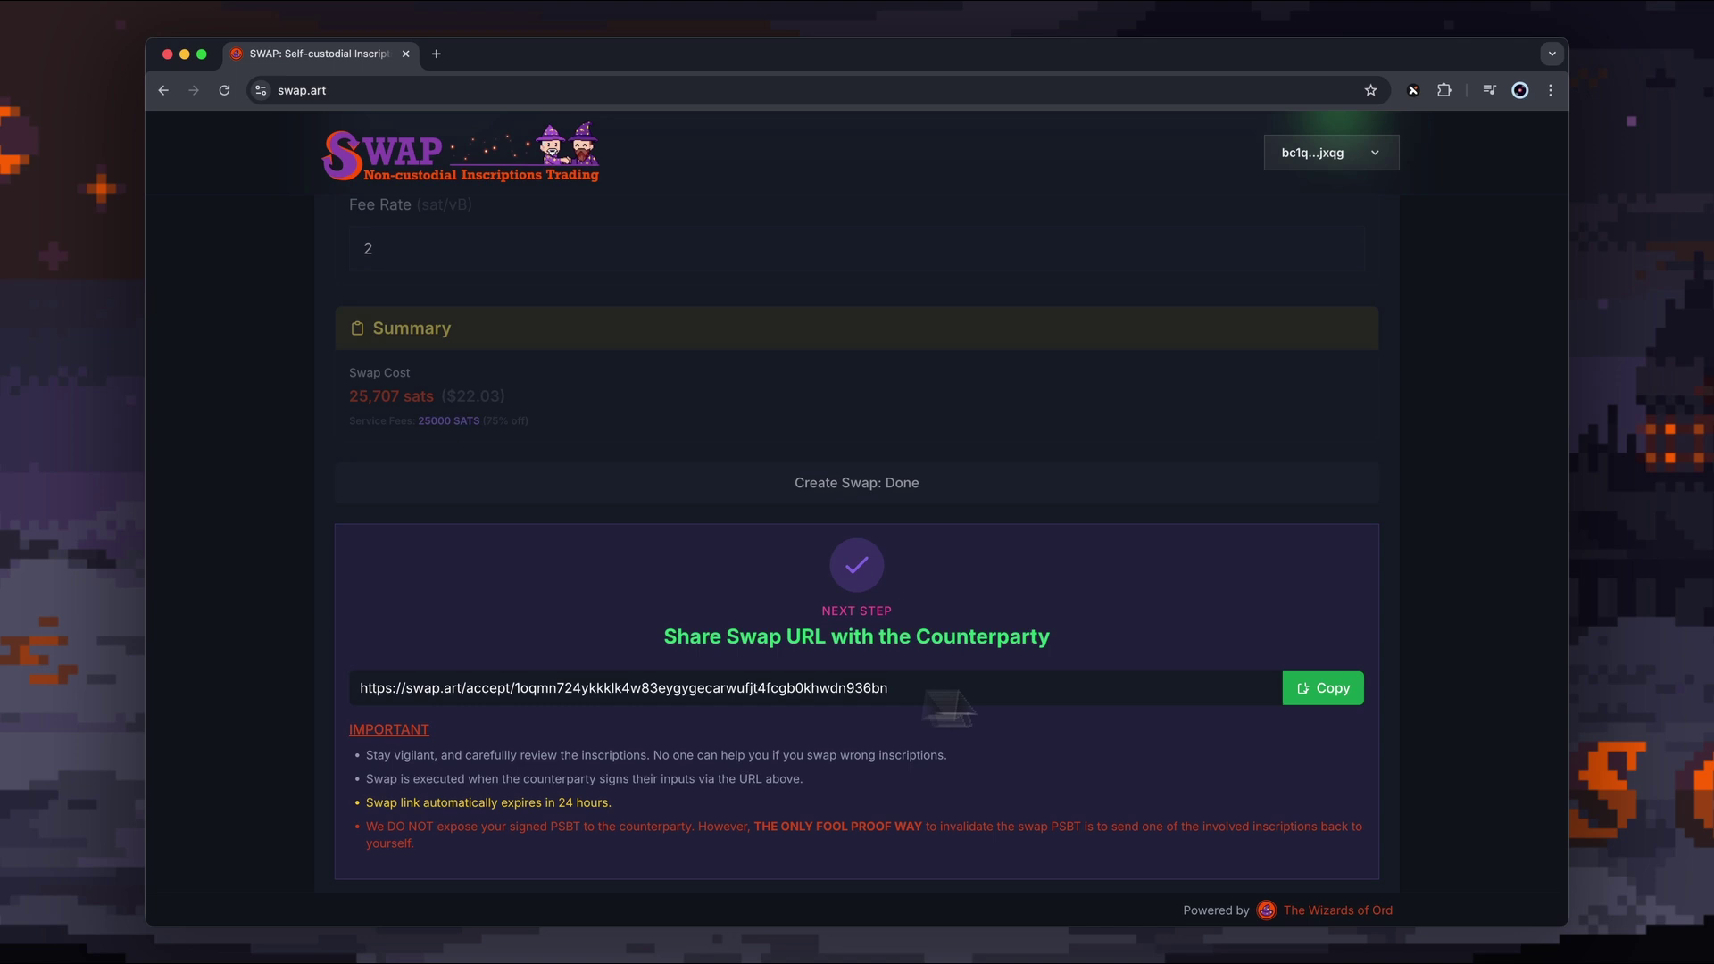
# Copy the swap URL to share with the counterparty
pyautogui.click(1315, 712)
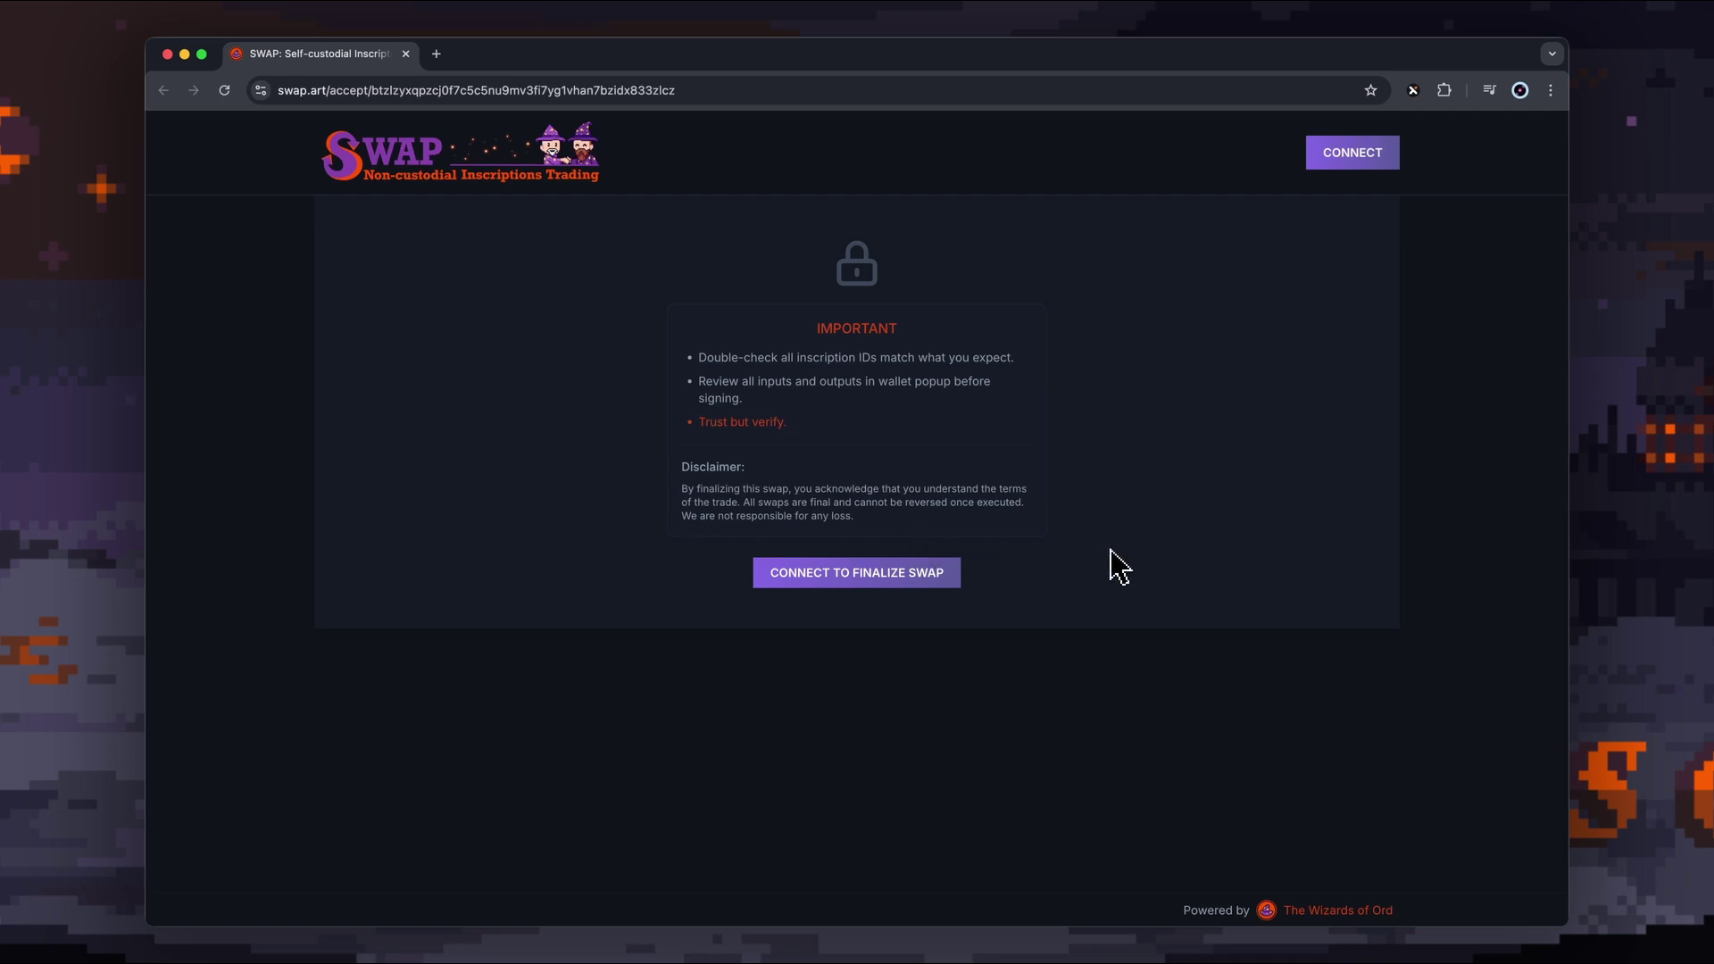
# Connect Xverse on the accept page to load the swap review and view Toshi #352's details
pyautogui.click(835, 577)
pyautogui.click(1355, 198)
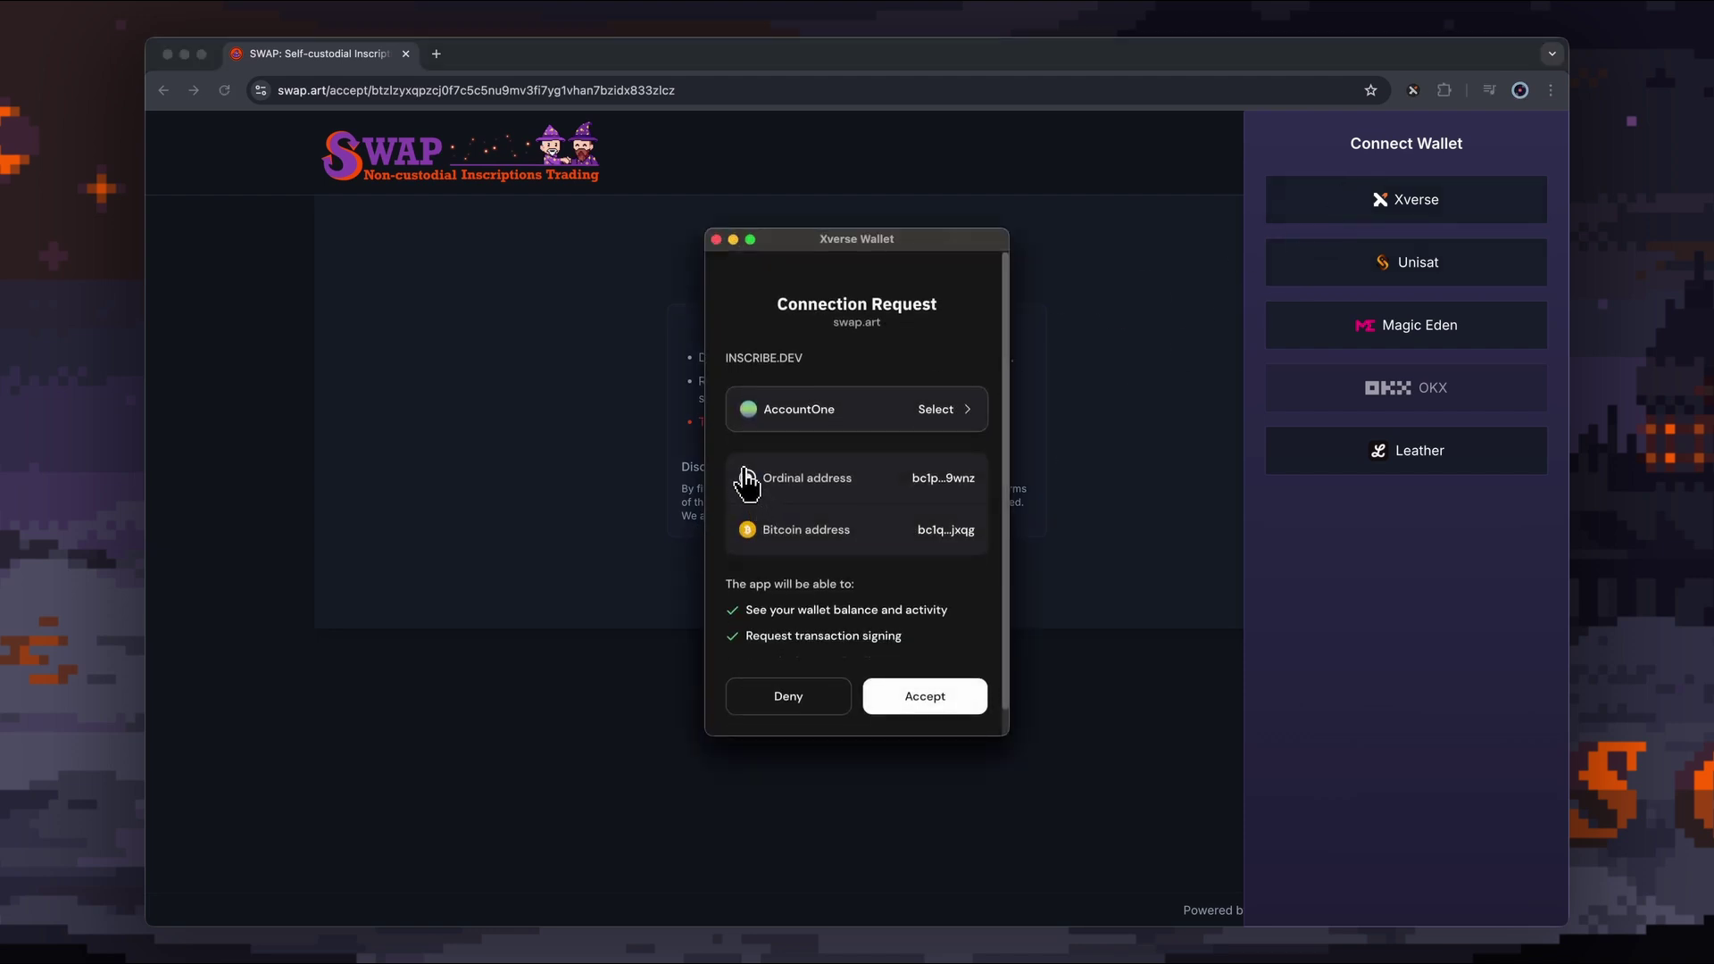
pyautogui.click(924, 697)
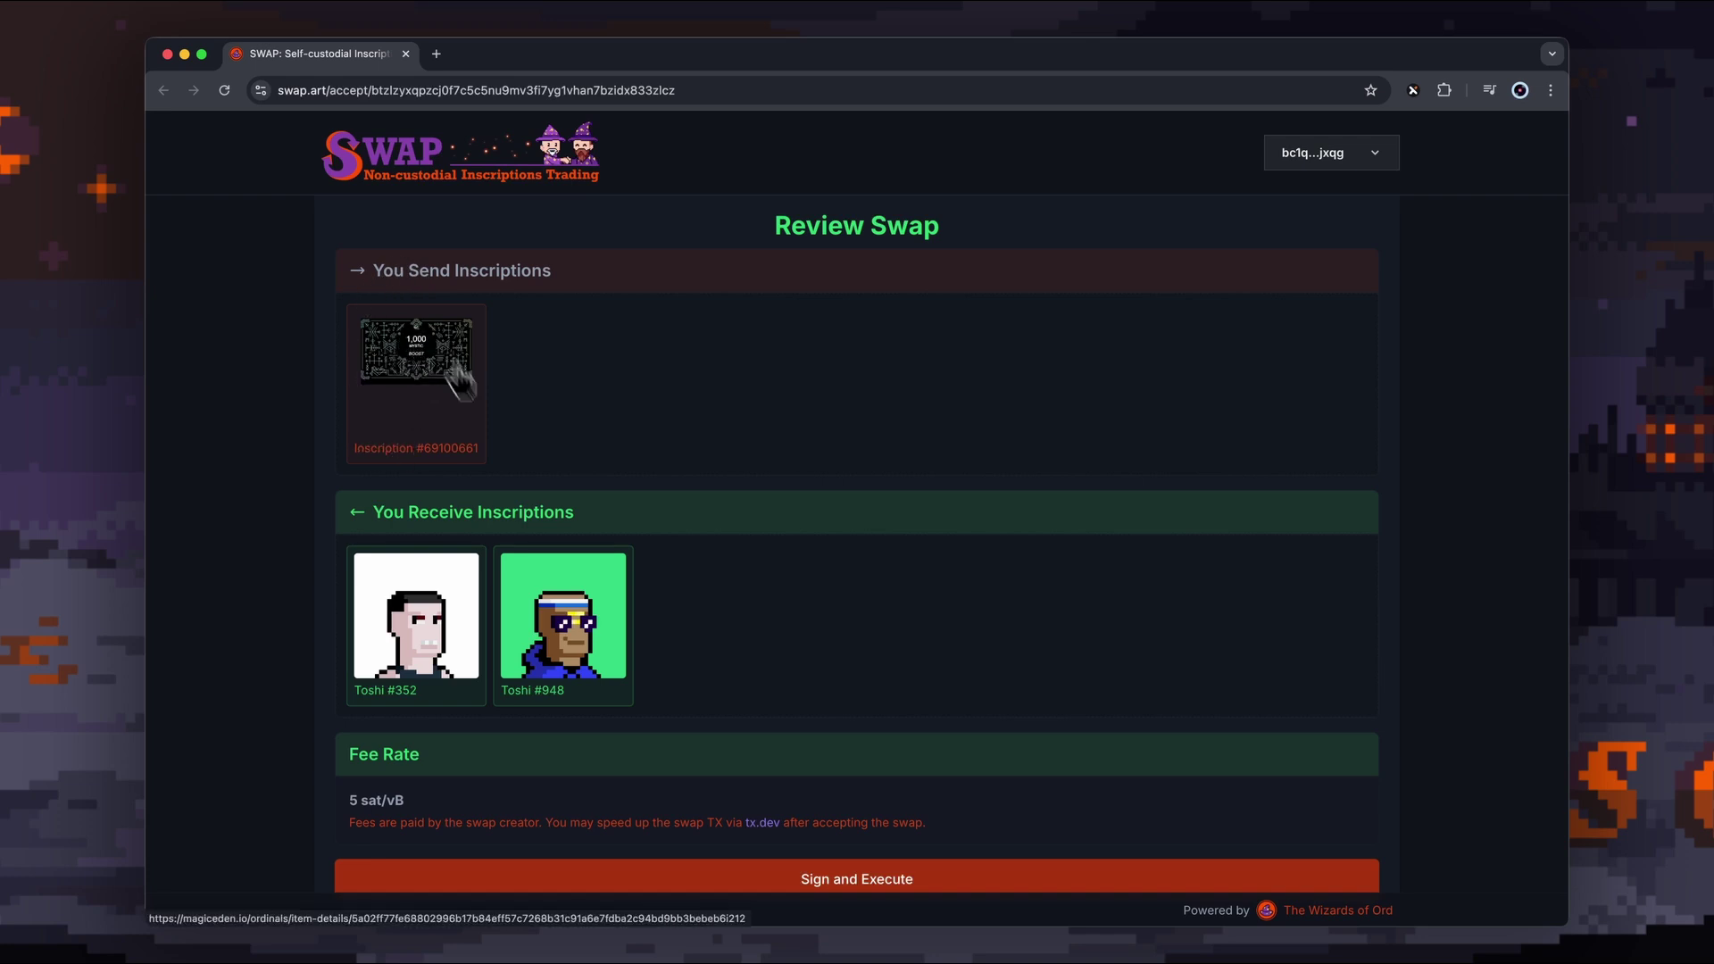
pyautogui.scroll(-1, 753, 574)
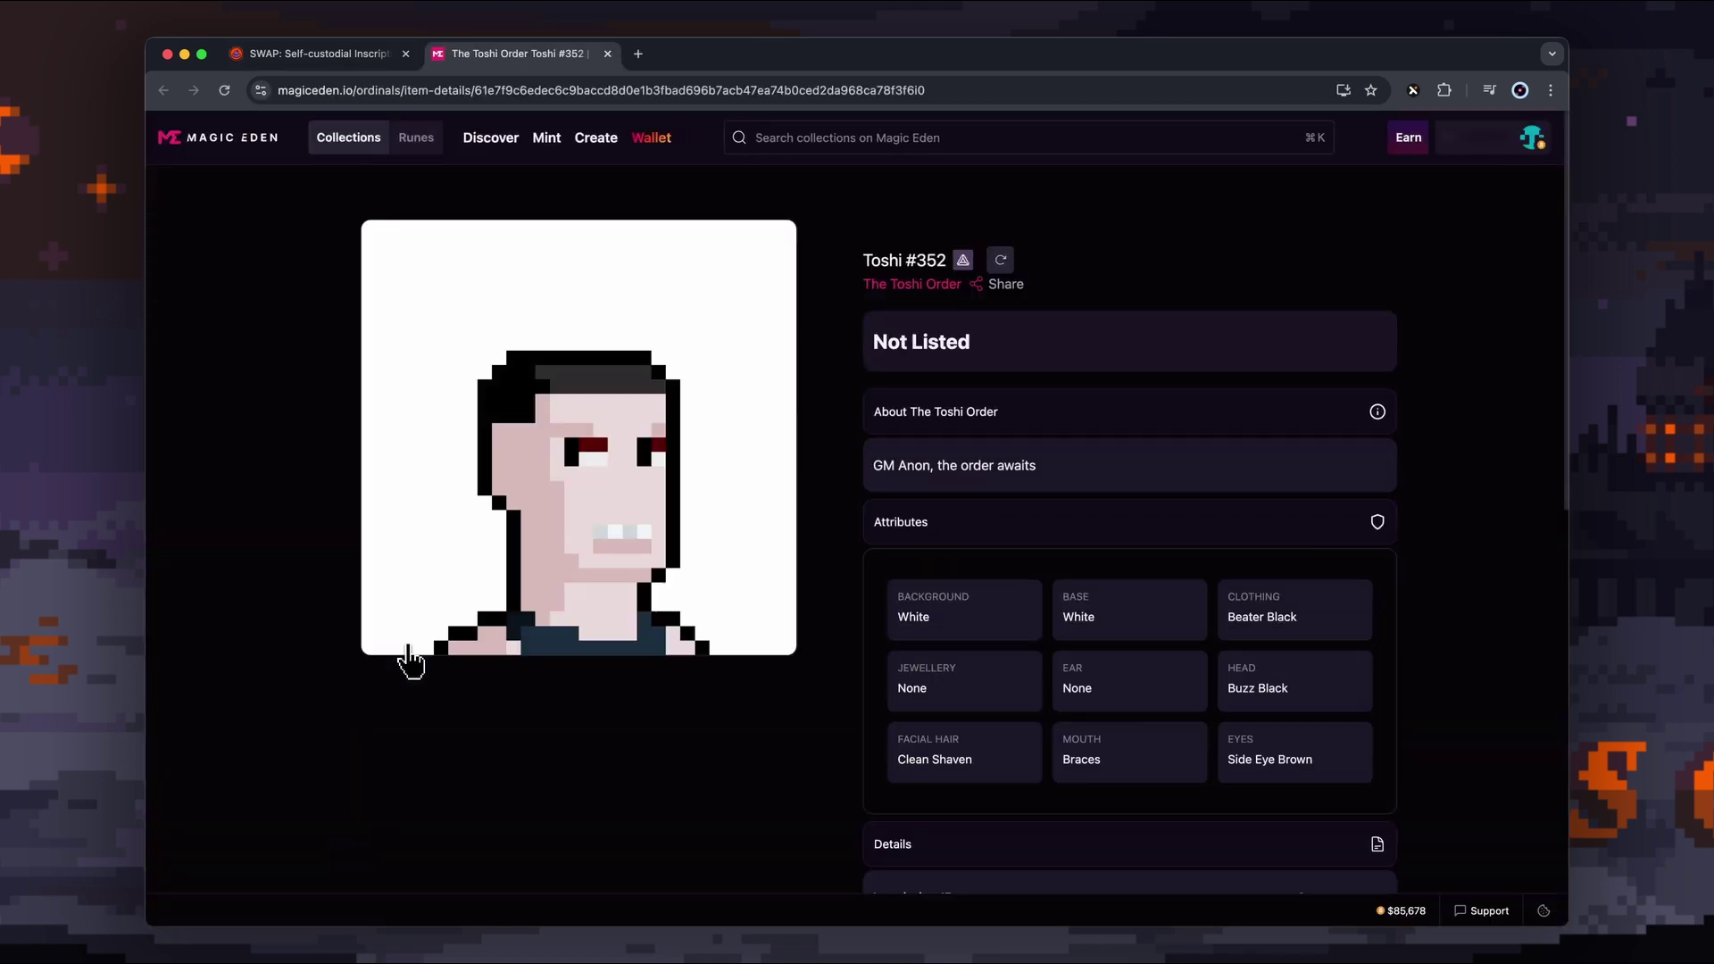
# Check The Toshi Order collection on Magic Eden for Toshi #352 and Toshi #948
pyautogui.click(904, 294)
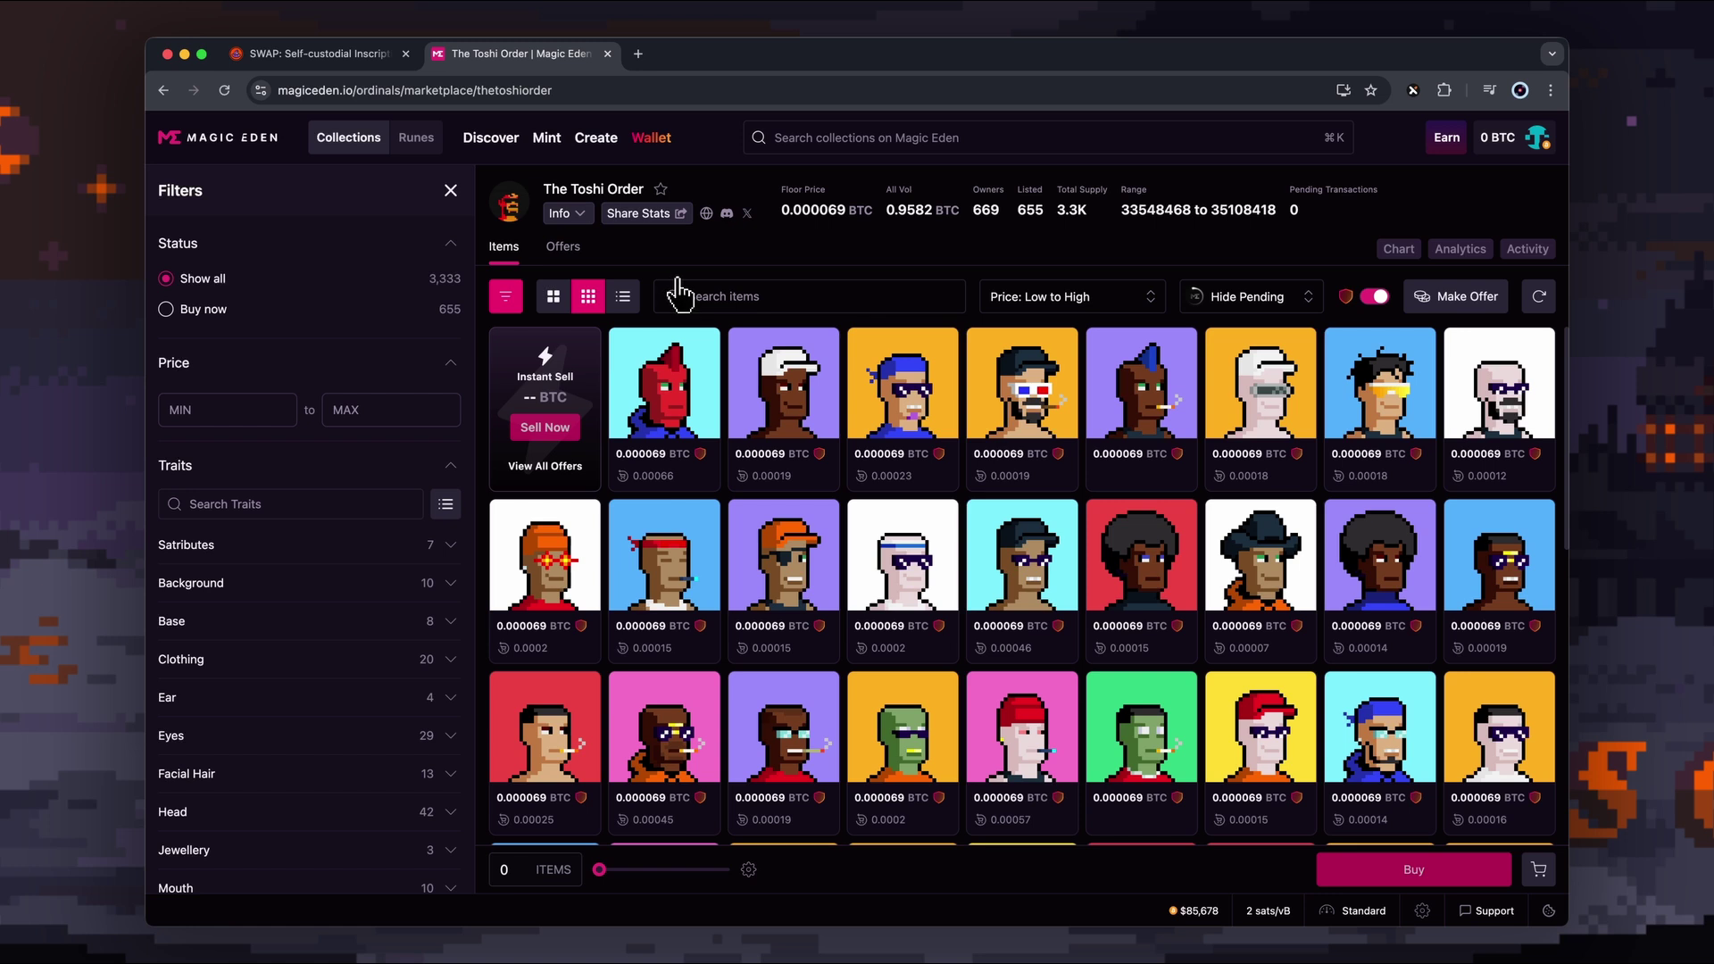
pyautogui.click(344, 55)
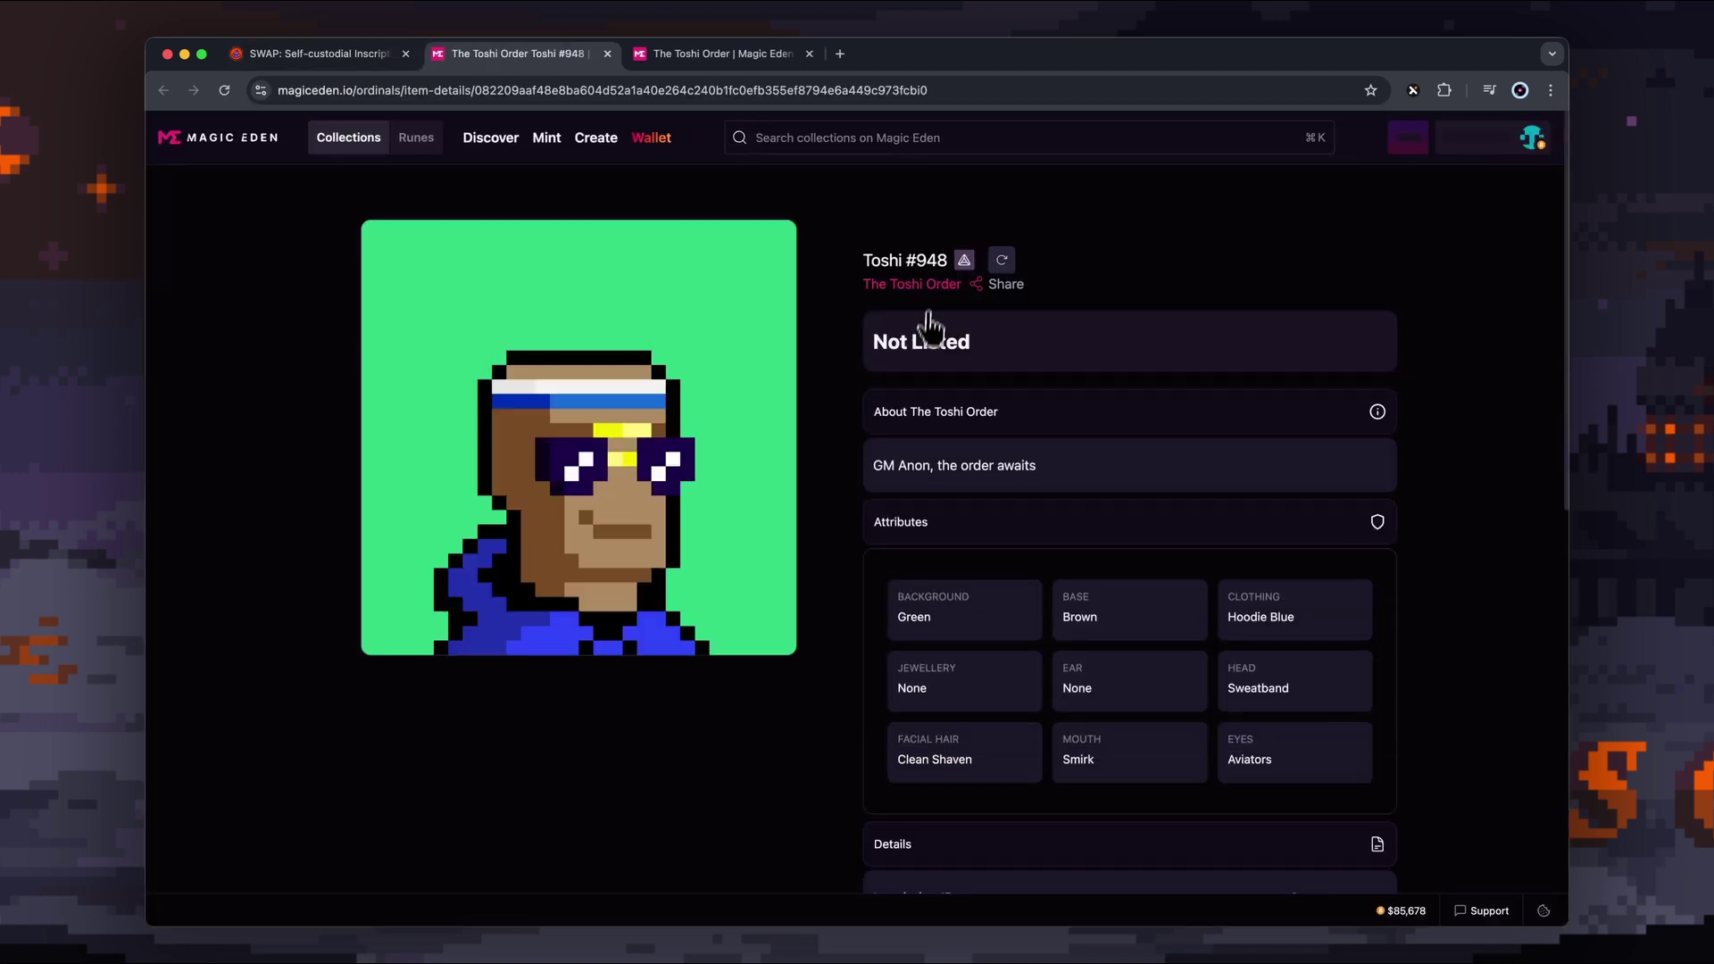
pyautogui.click(912, 286)
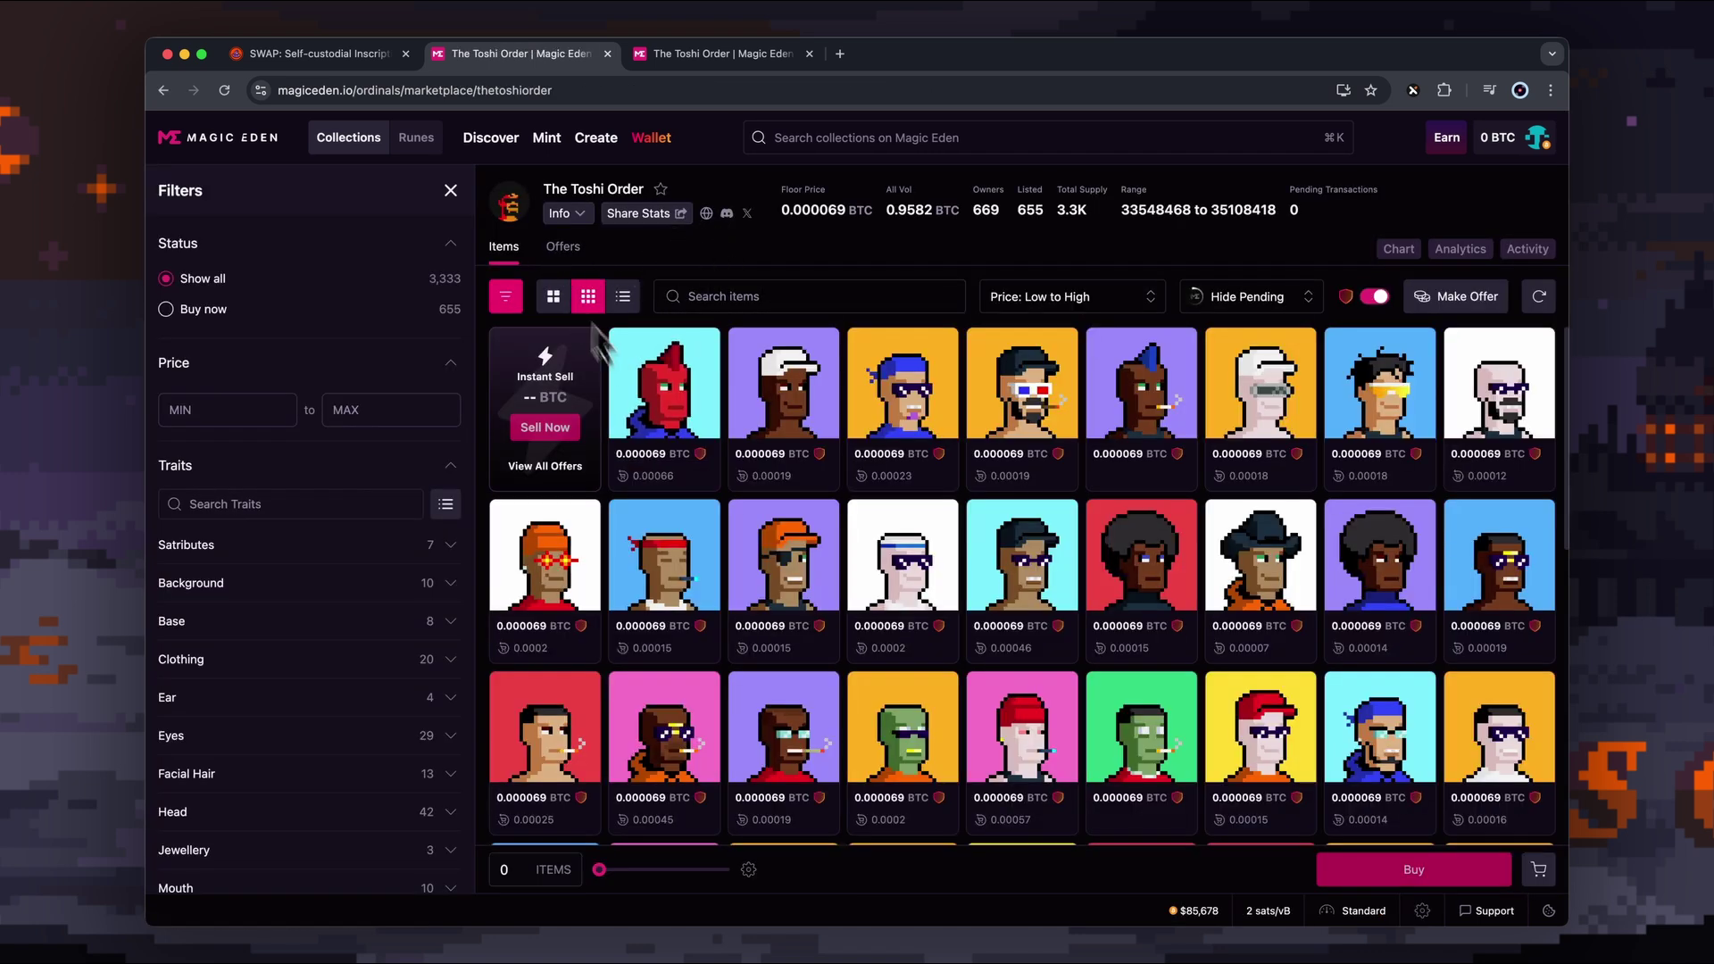
pyautogui.click(324, 61)
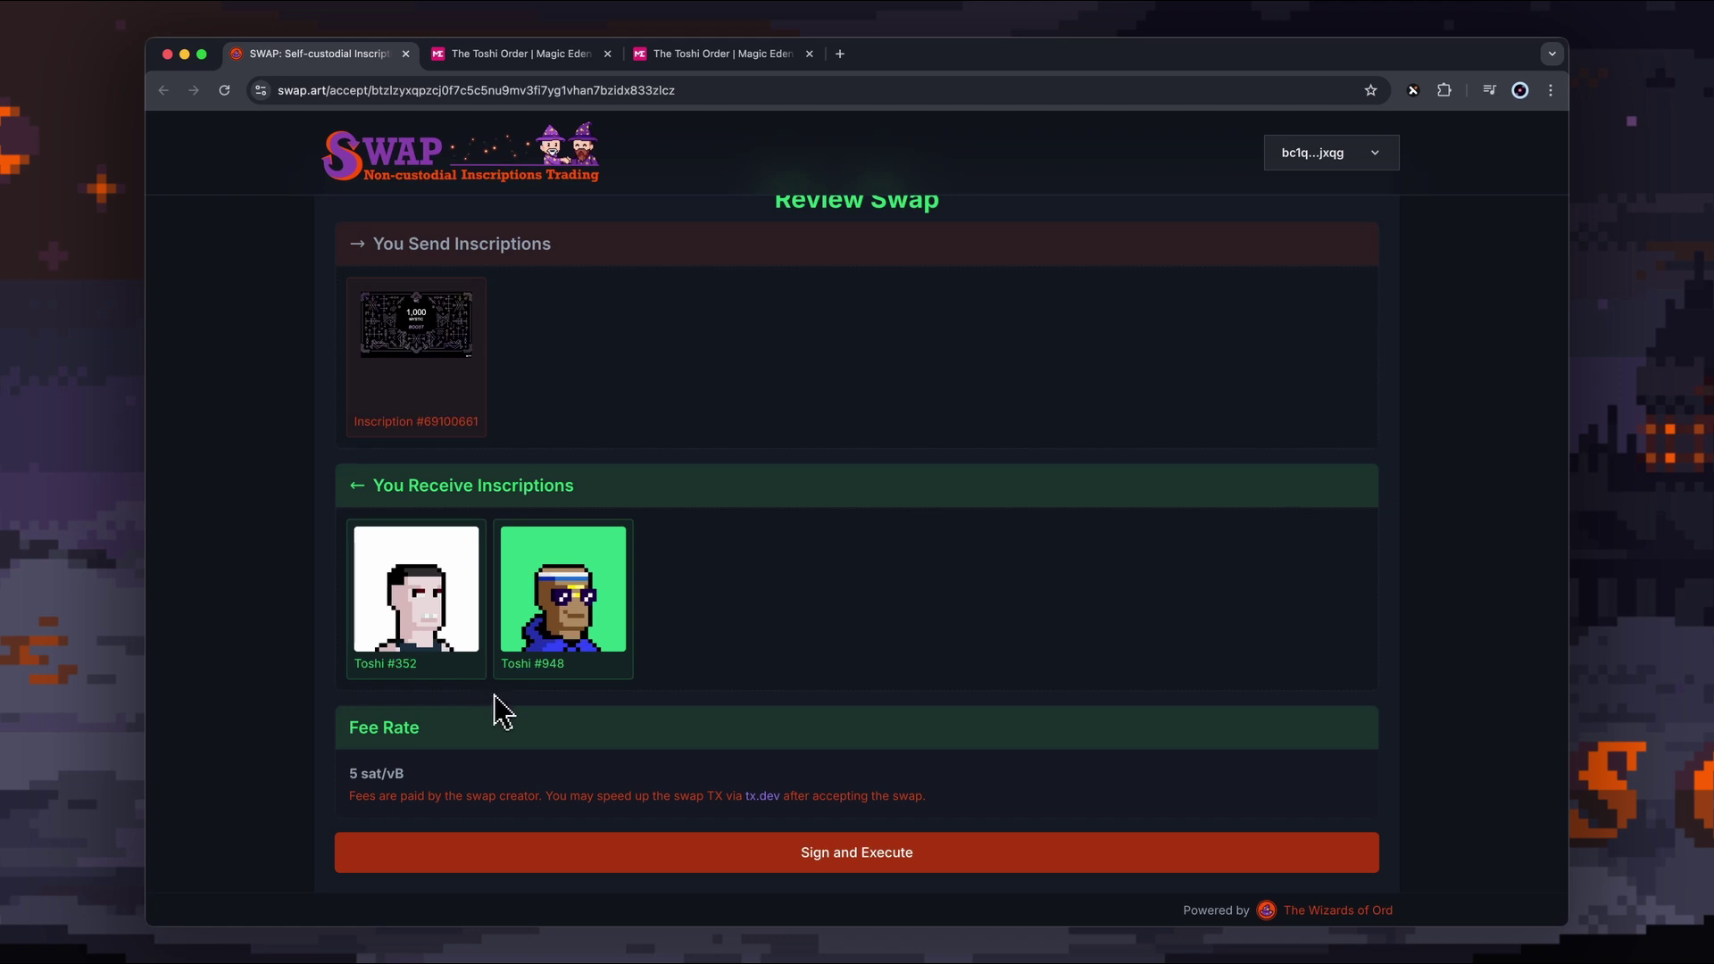
# Review The Toshi Order's recent activity, then close both Magic Eden tabs
pyautogui.click(527, 54)
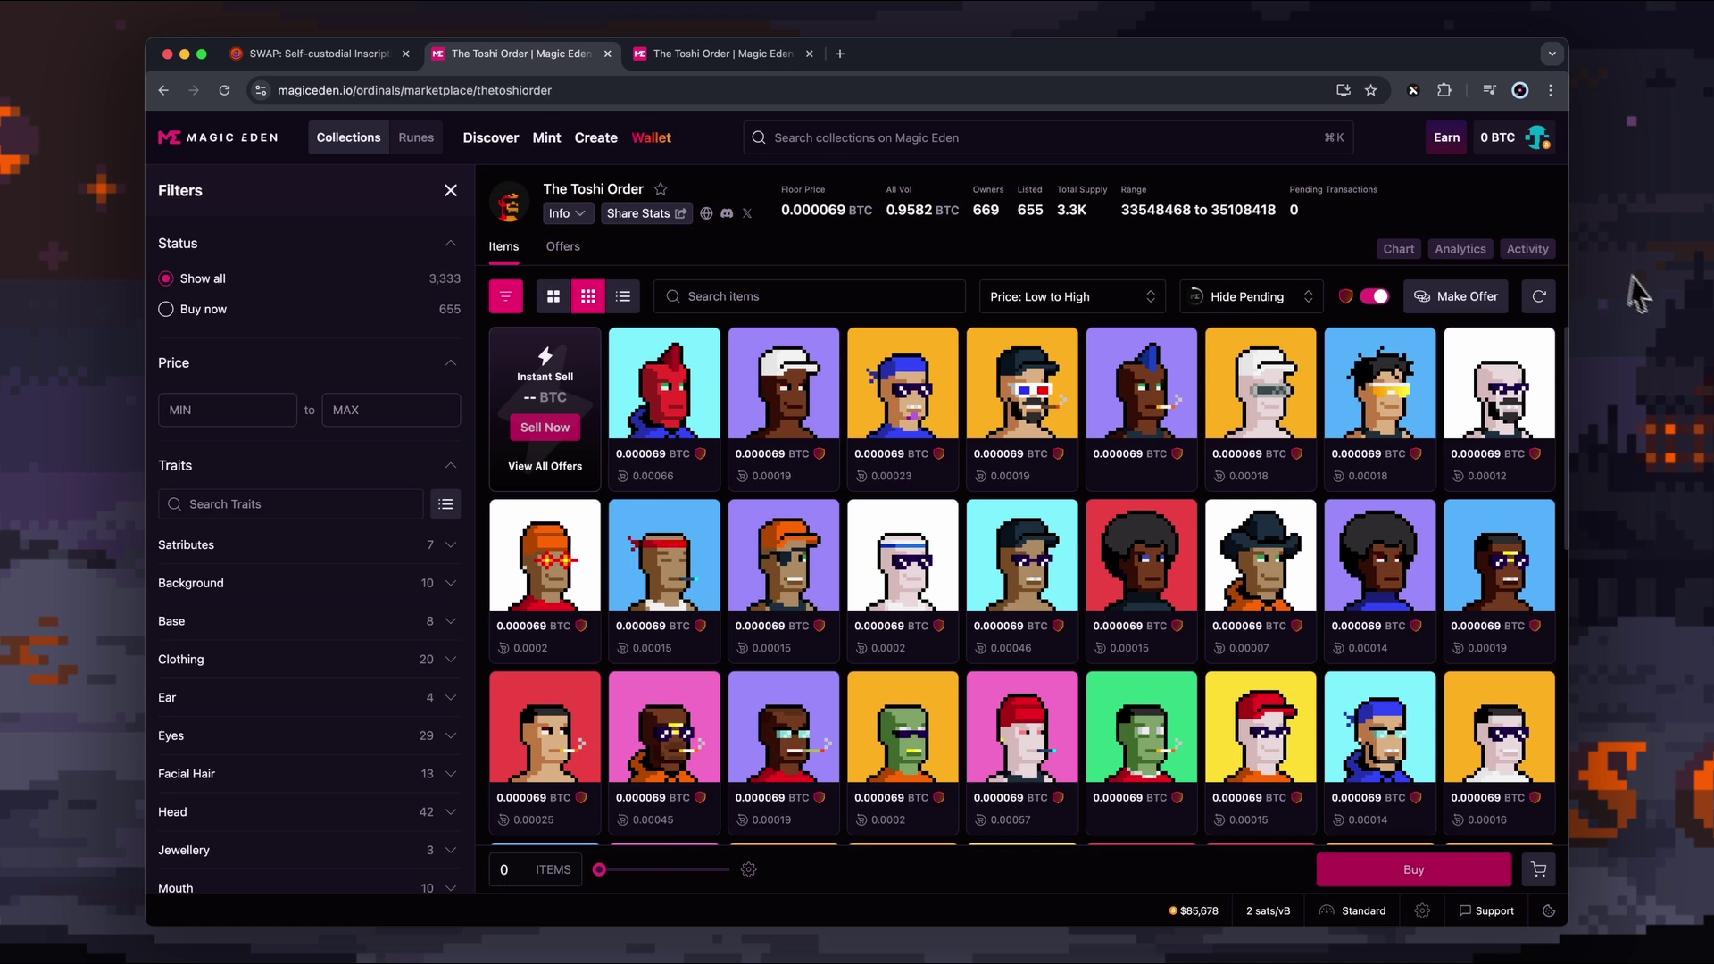
pyautogui.click(1527, 249)
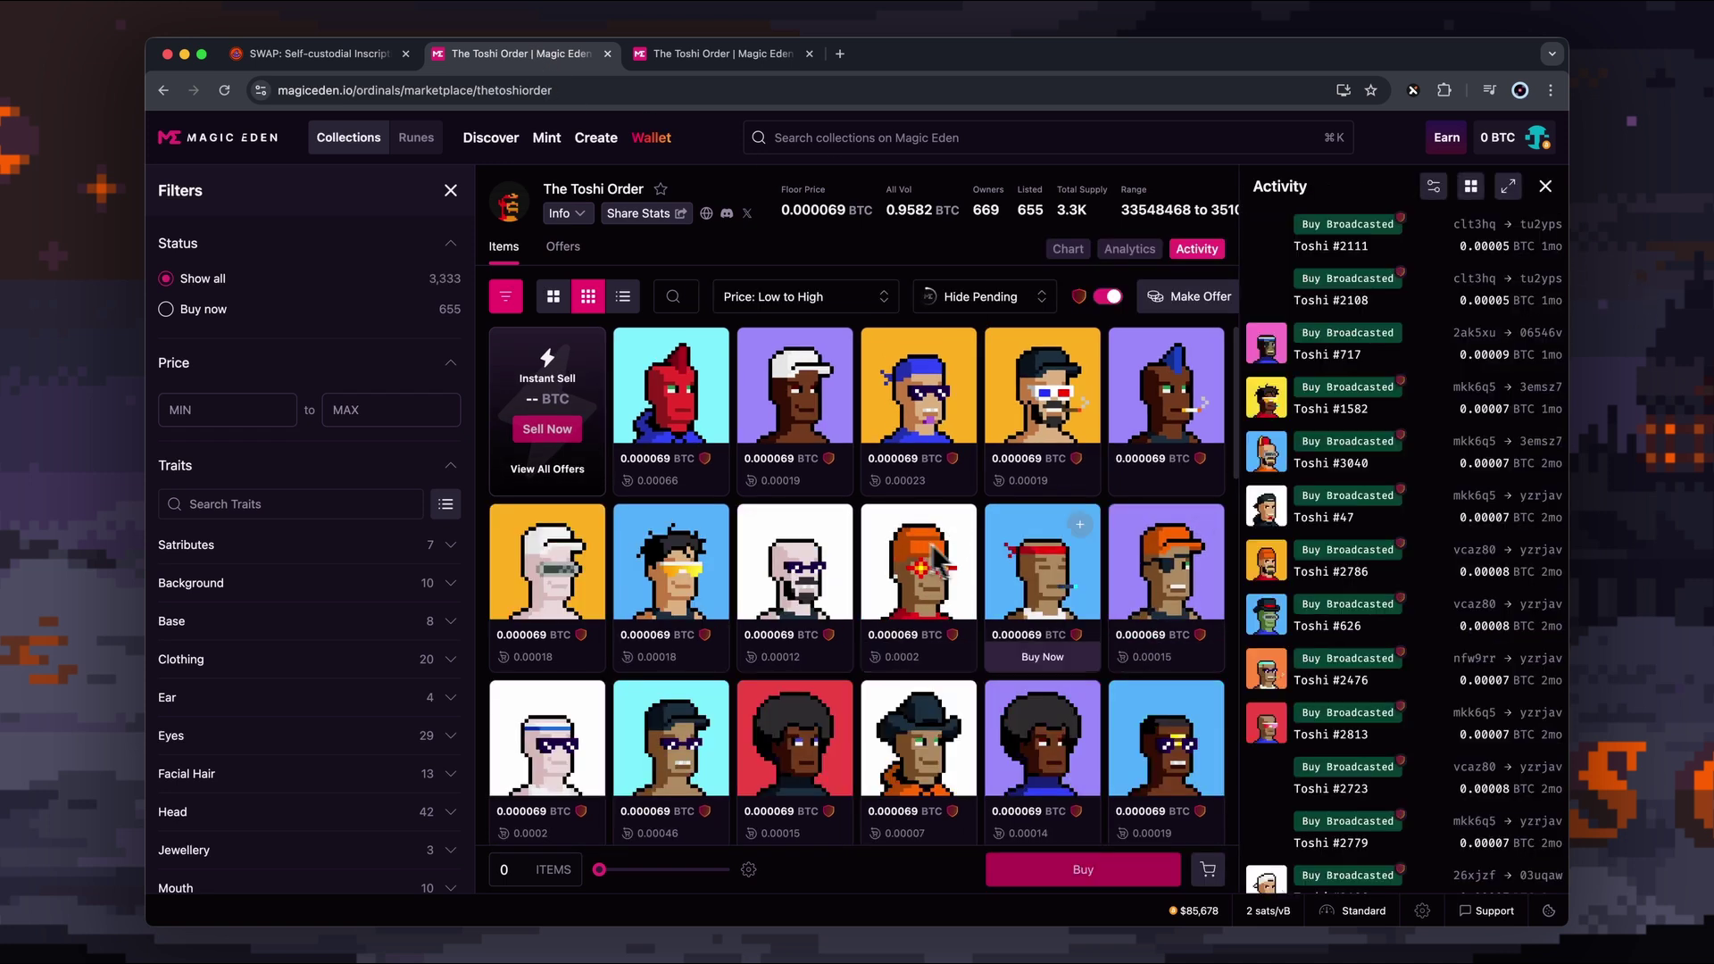
pyautogui.click(1549, 182)
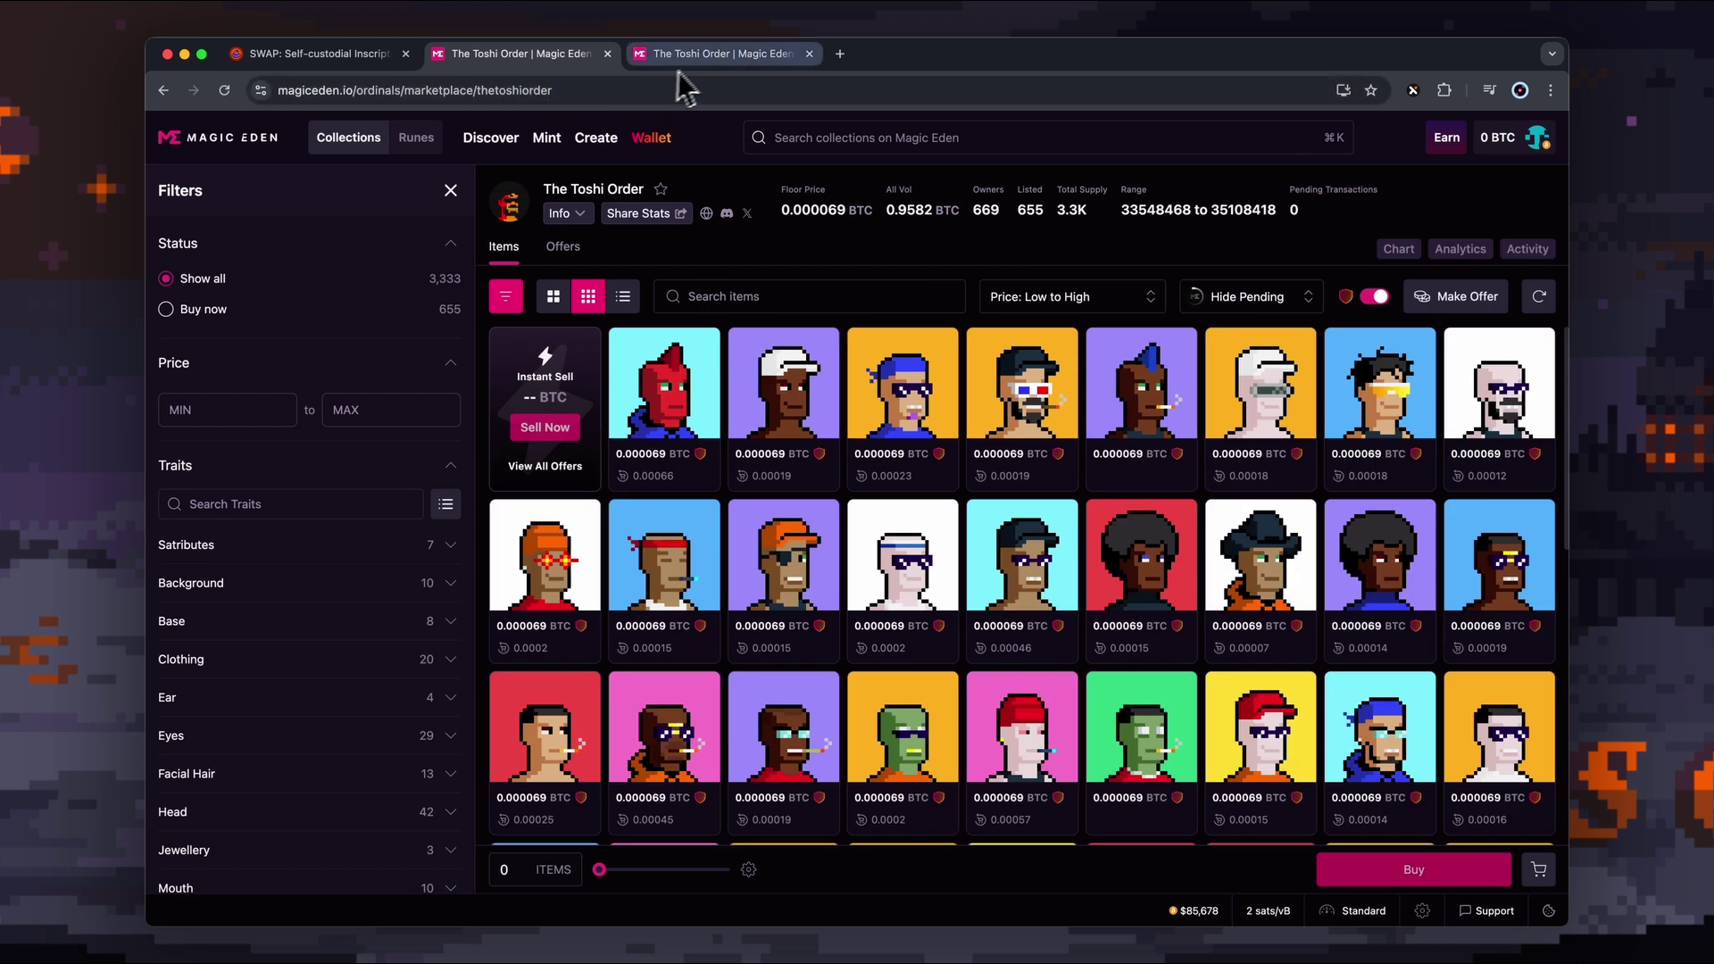
pyautogui.click(808, 54)
pyautogui.click(607, 53)
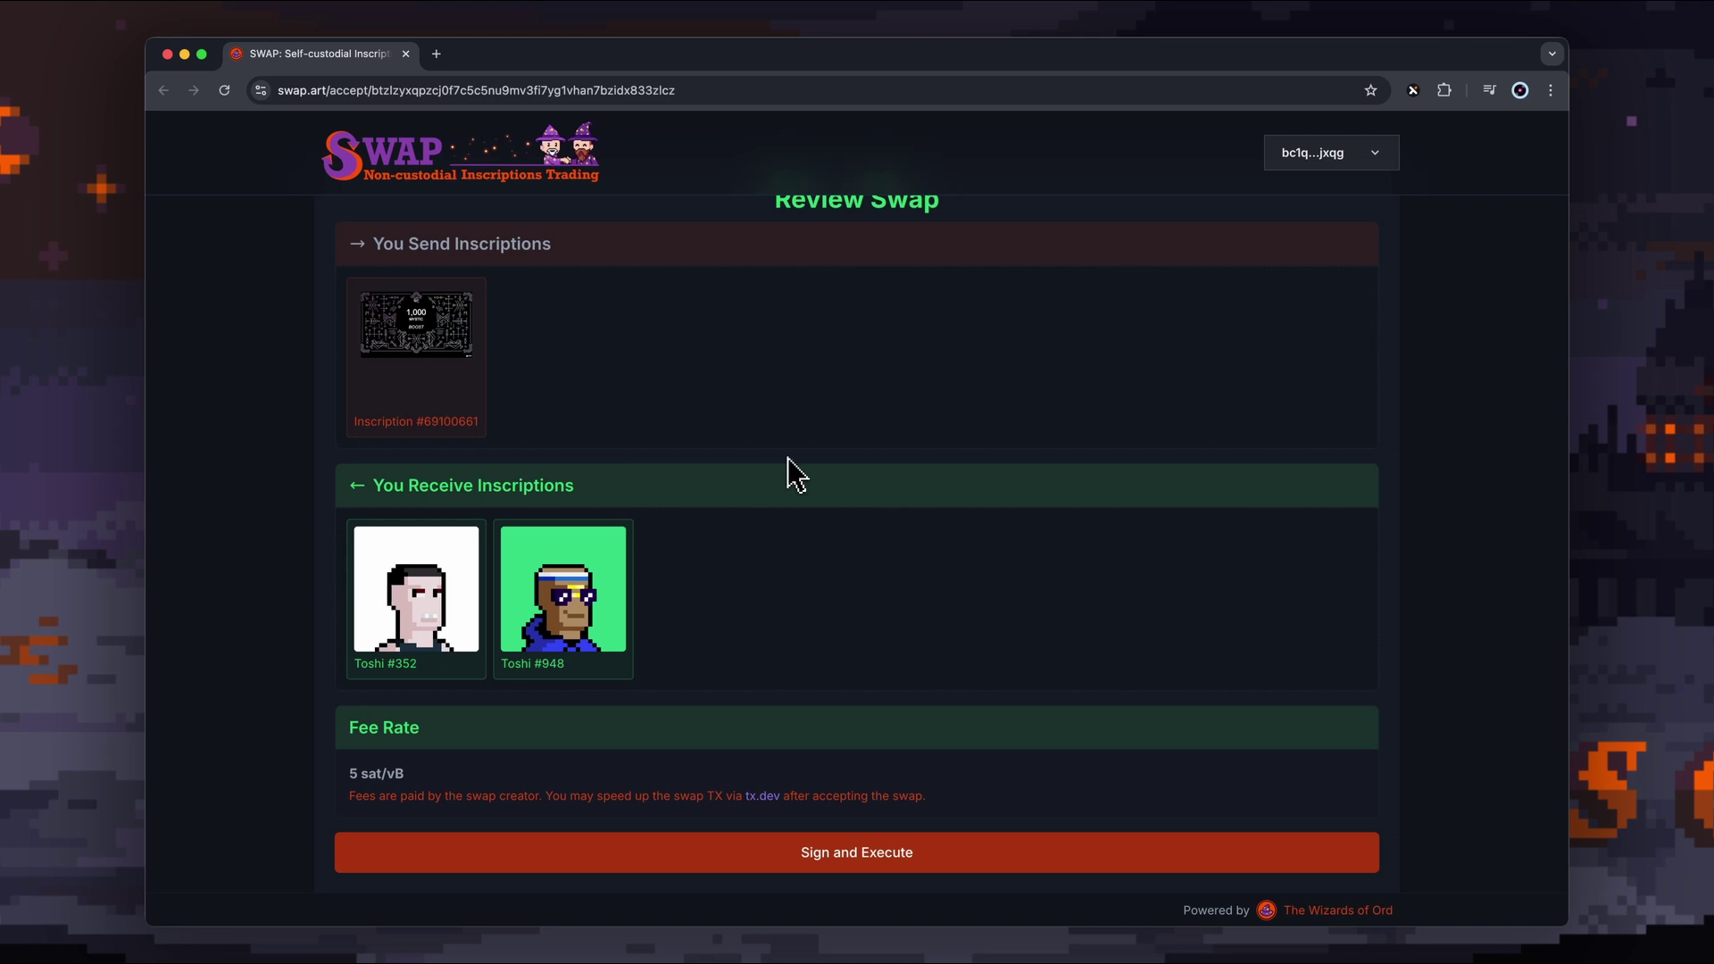
# Sign and execute the swap, confirming the transaction in Xverse after reviewing it
pyautogui.click(839, 858)
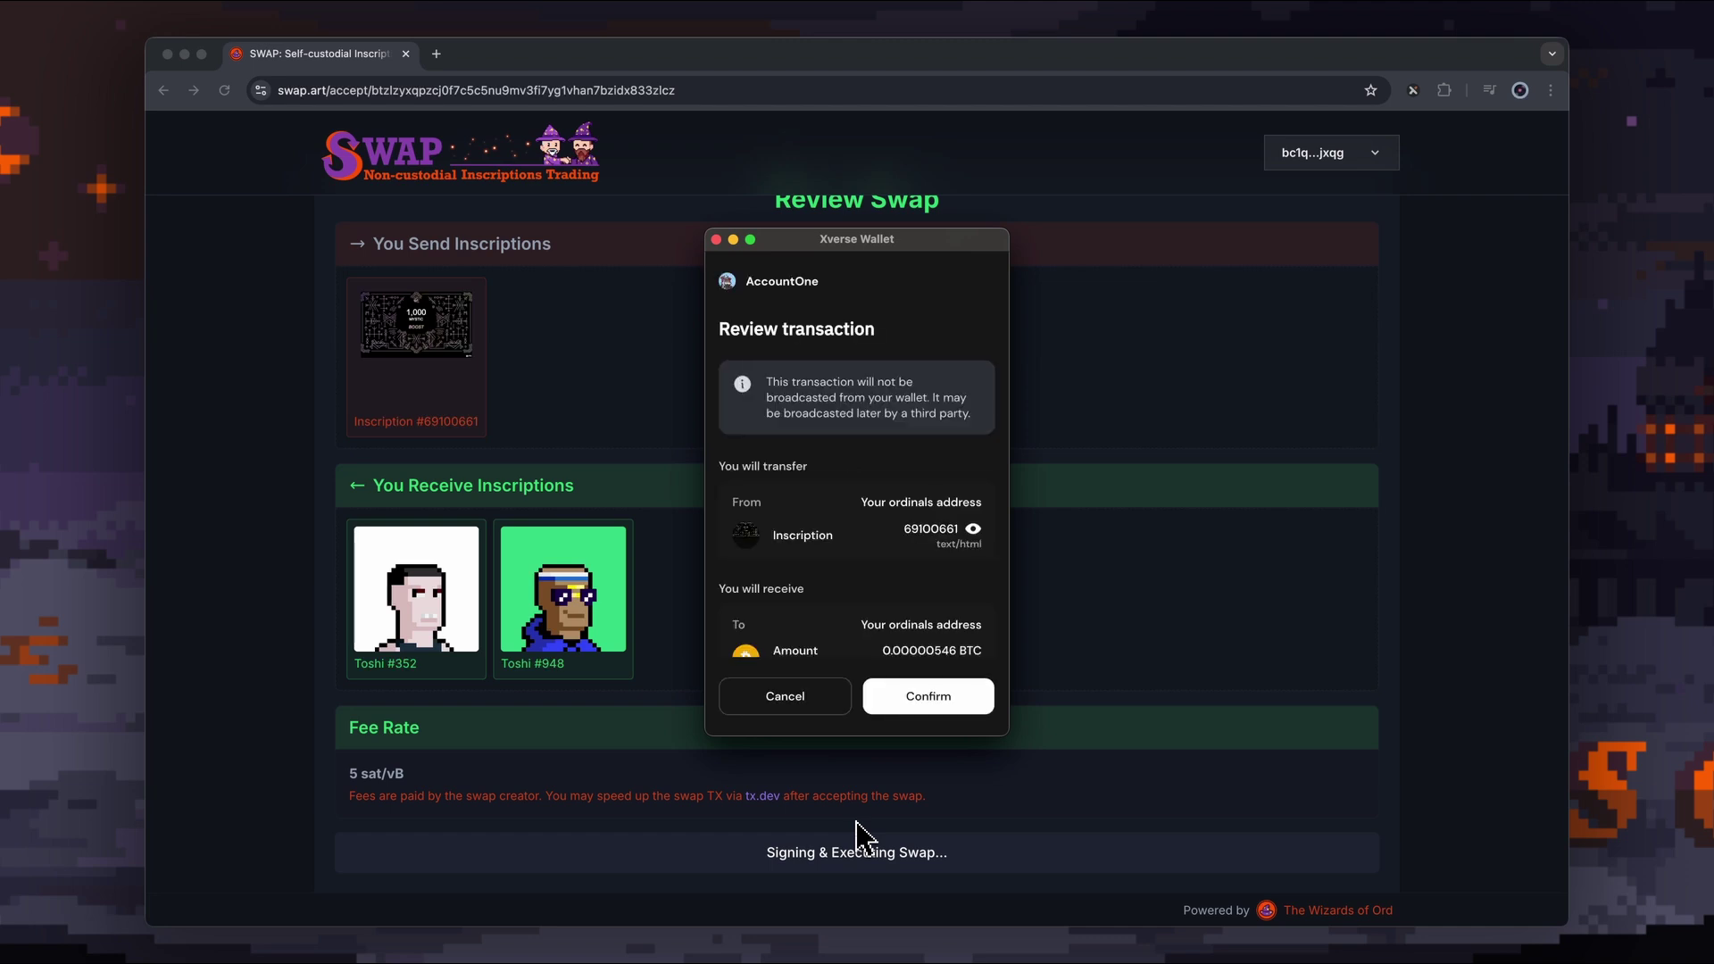
pyautogui.scroll(-2, 919, 432)
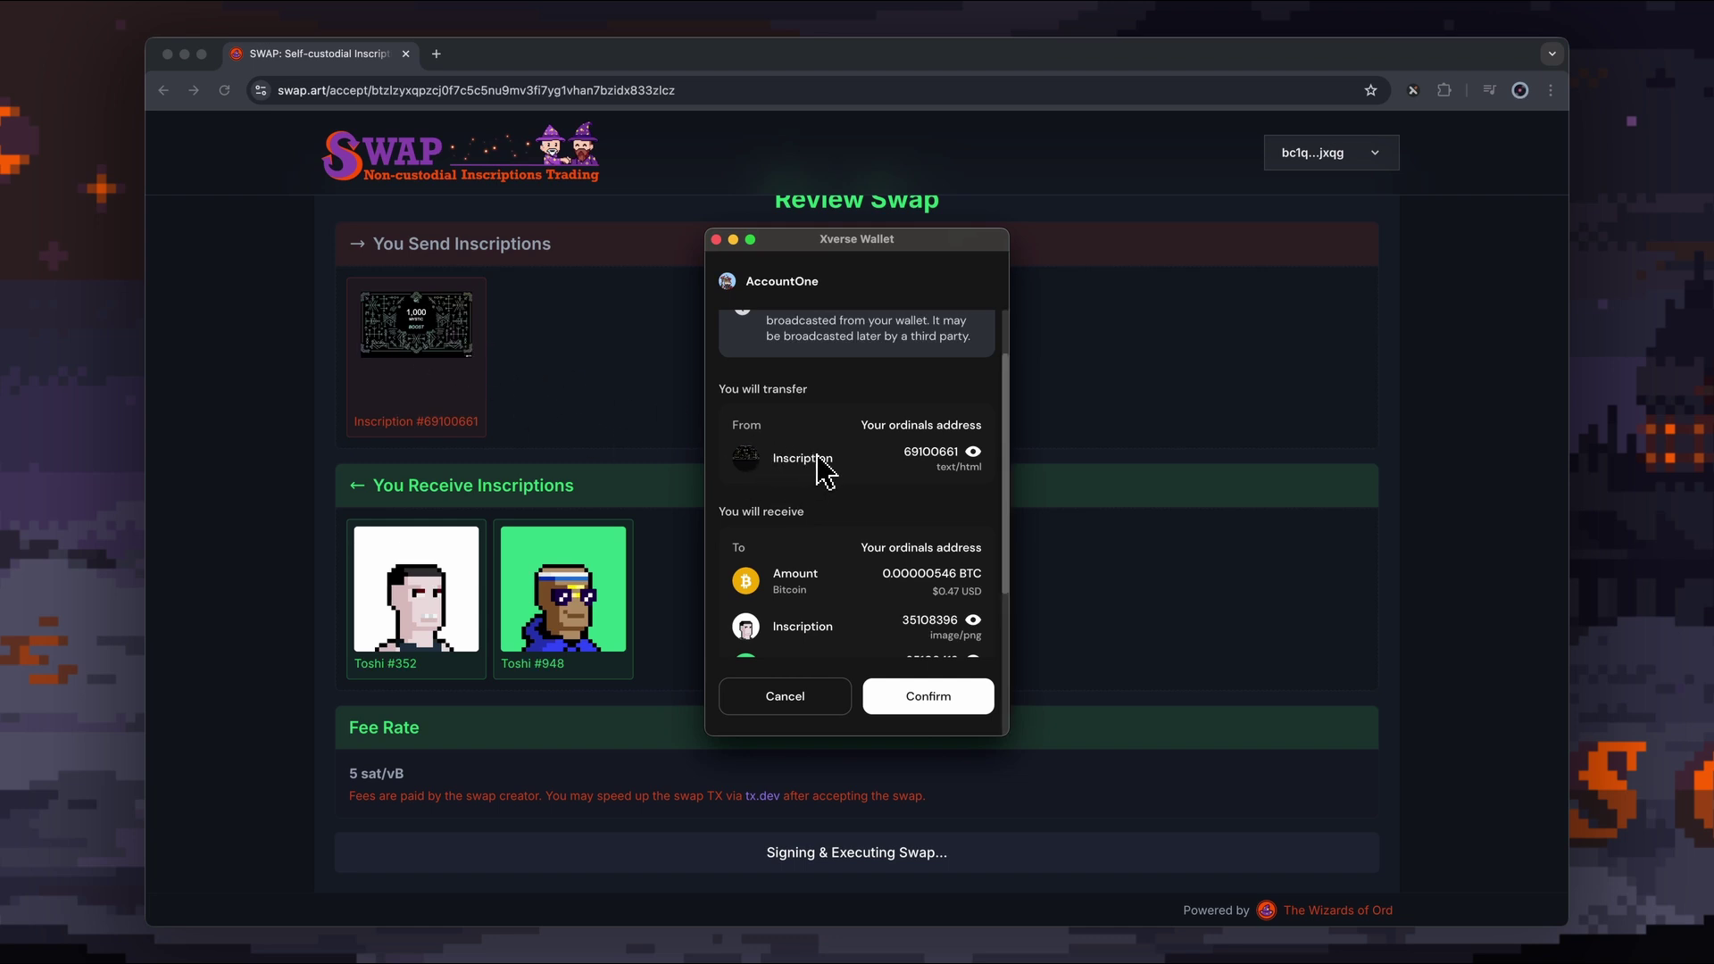
pyautogui.scroll(-2, 824, 473)
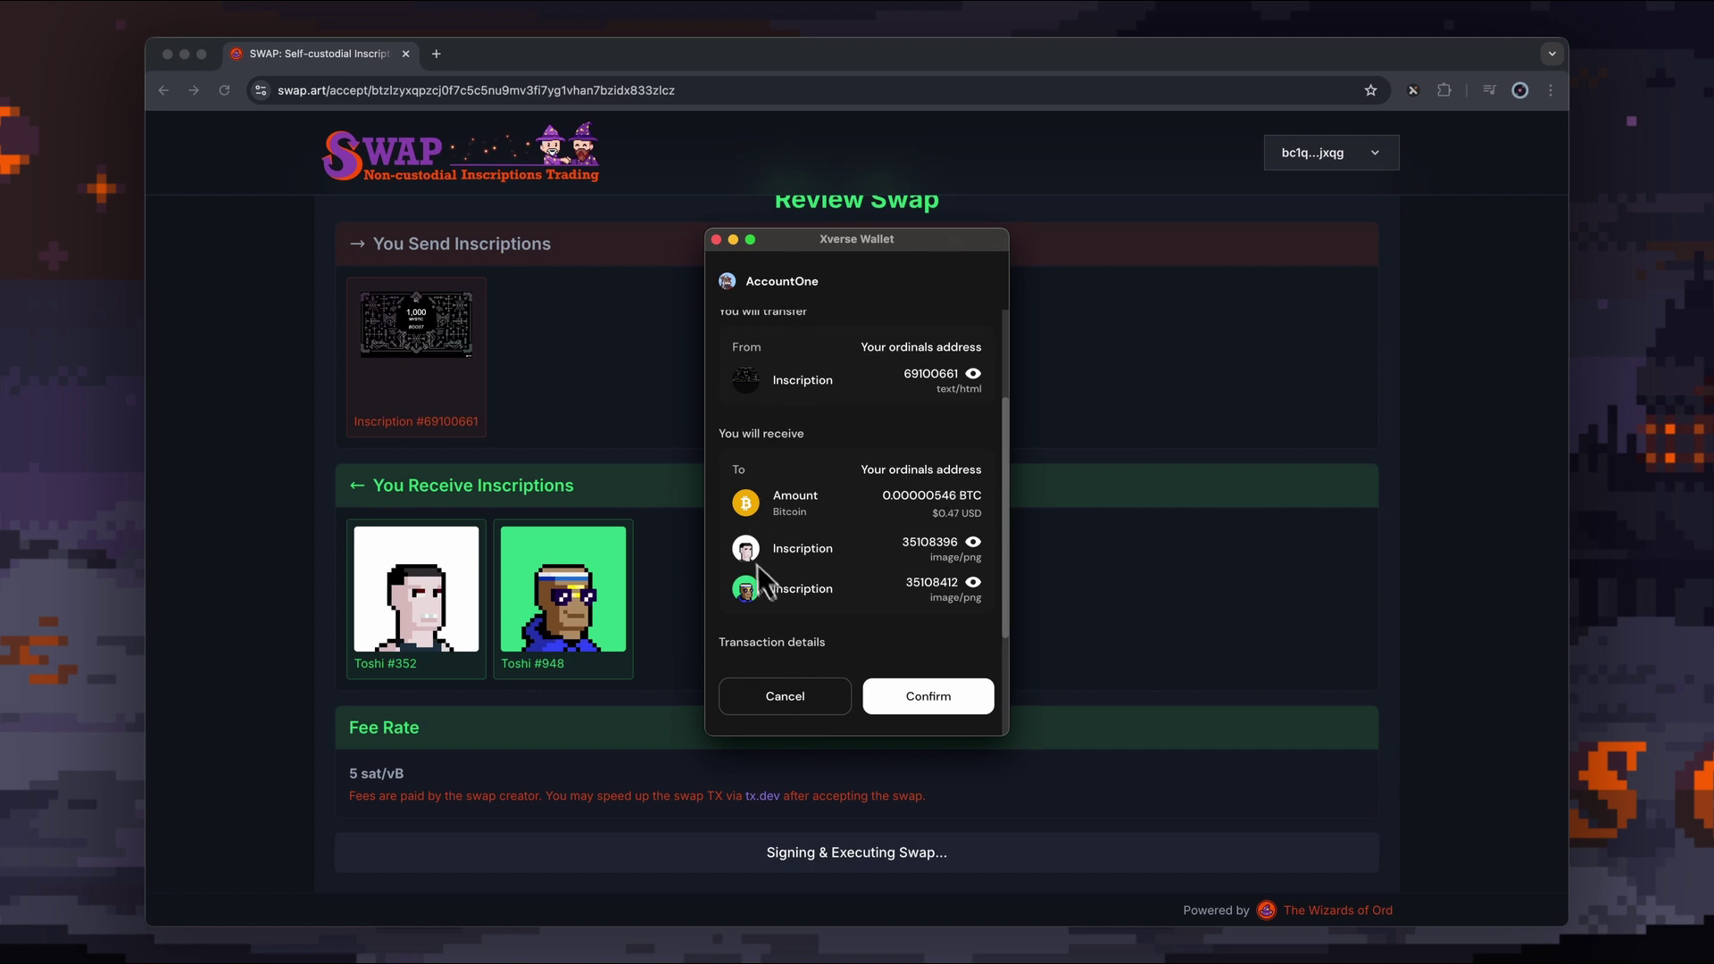
pyautogui.scroll(-4, 848, 589)
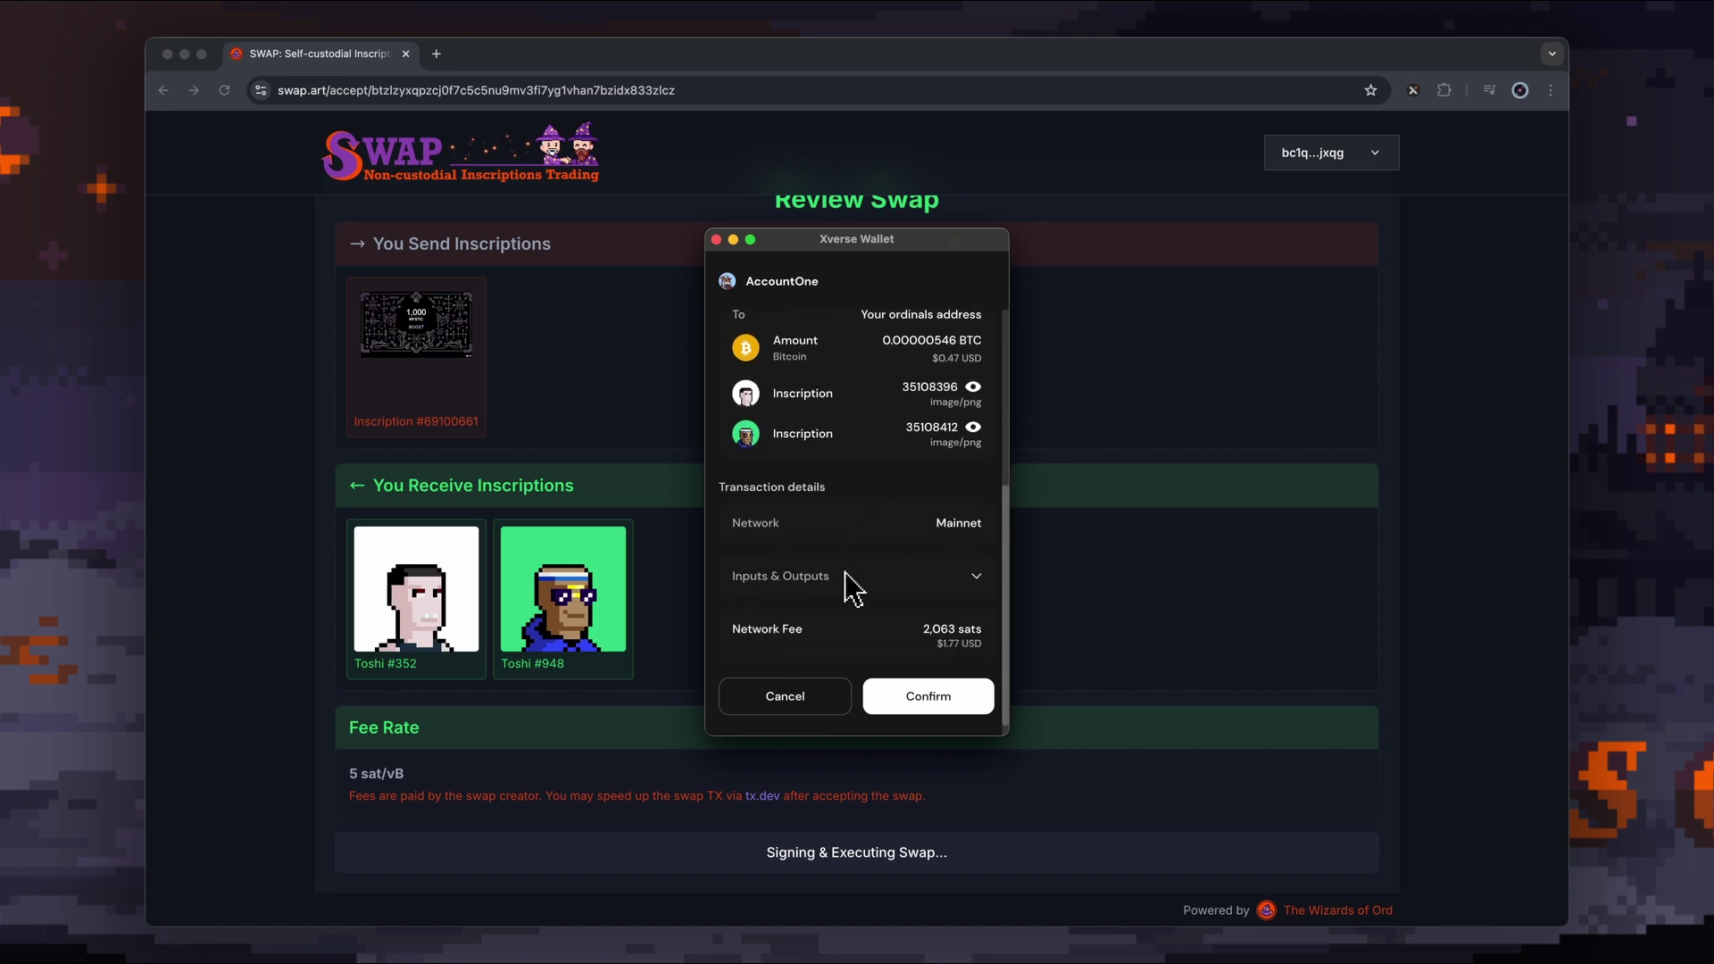
pyautogui.scroll(-1, 852, 589)
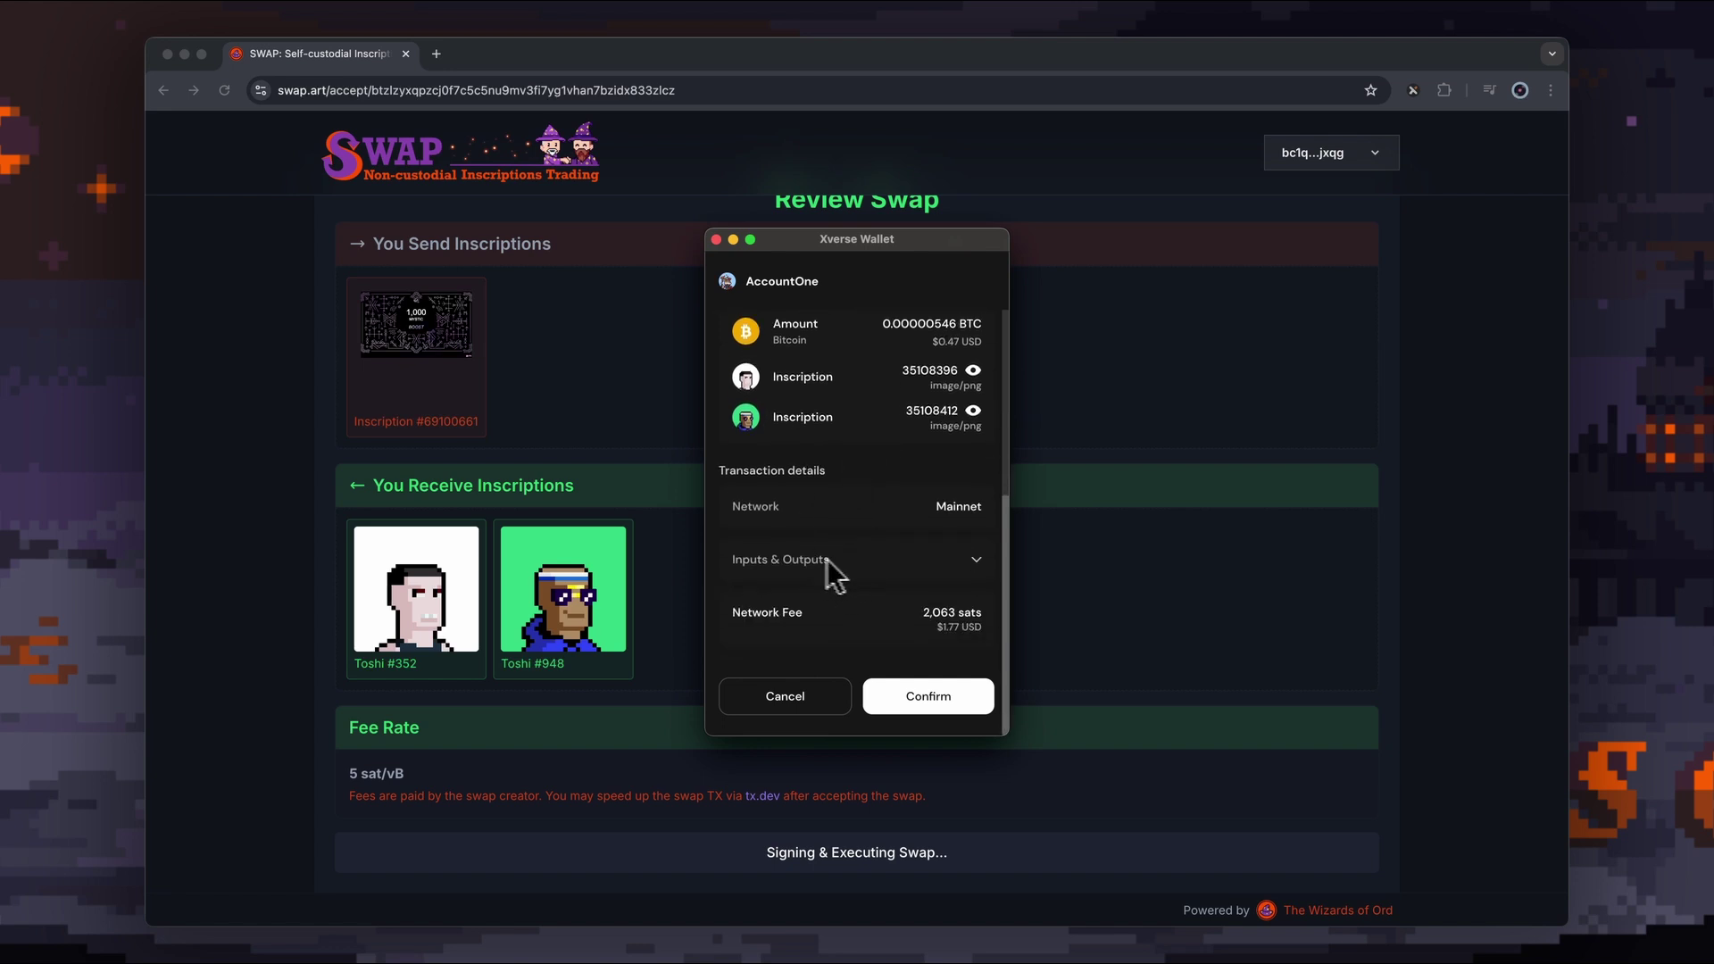
pyautogui.scroll(6, 922, 642)
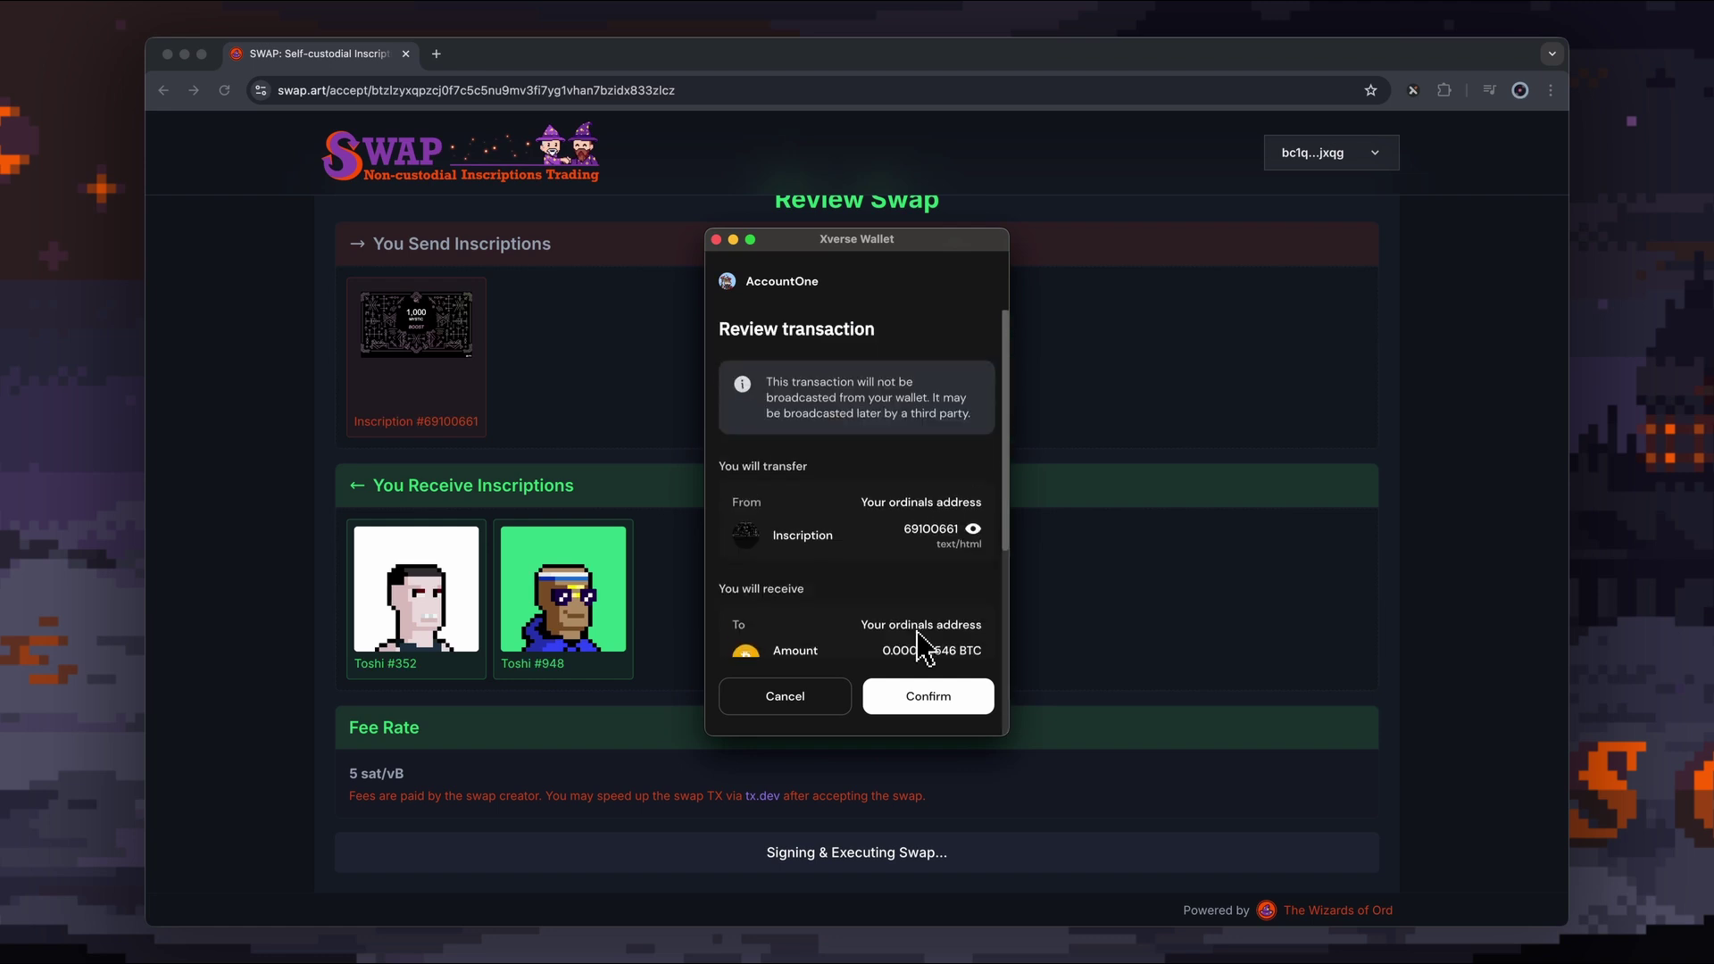
pyautogui.scroll(-6, 929, 669)
pyautogui.click(927, 698)
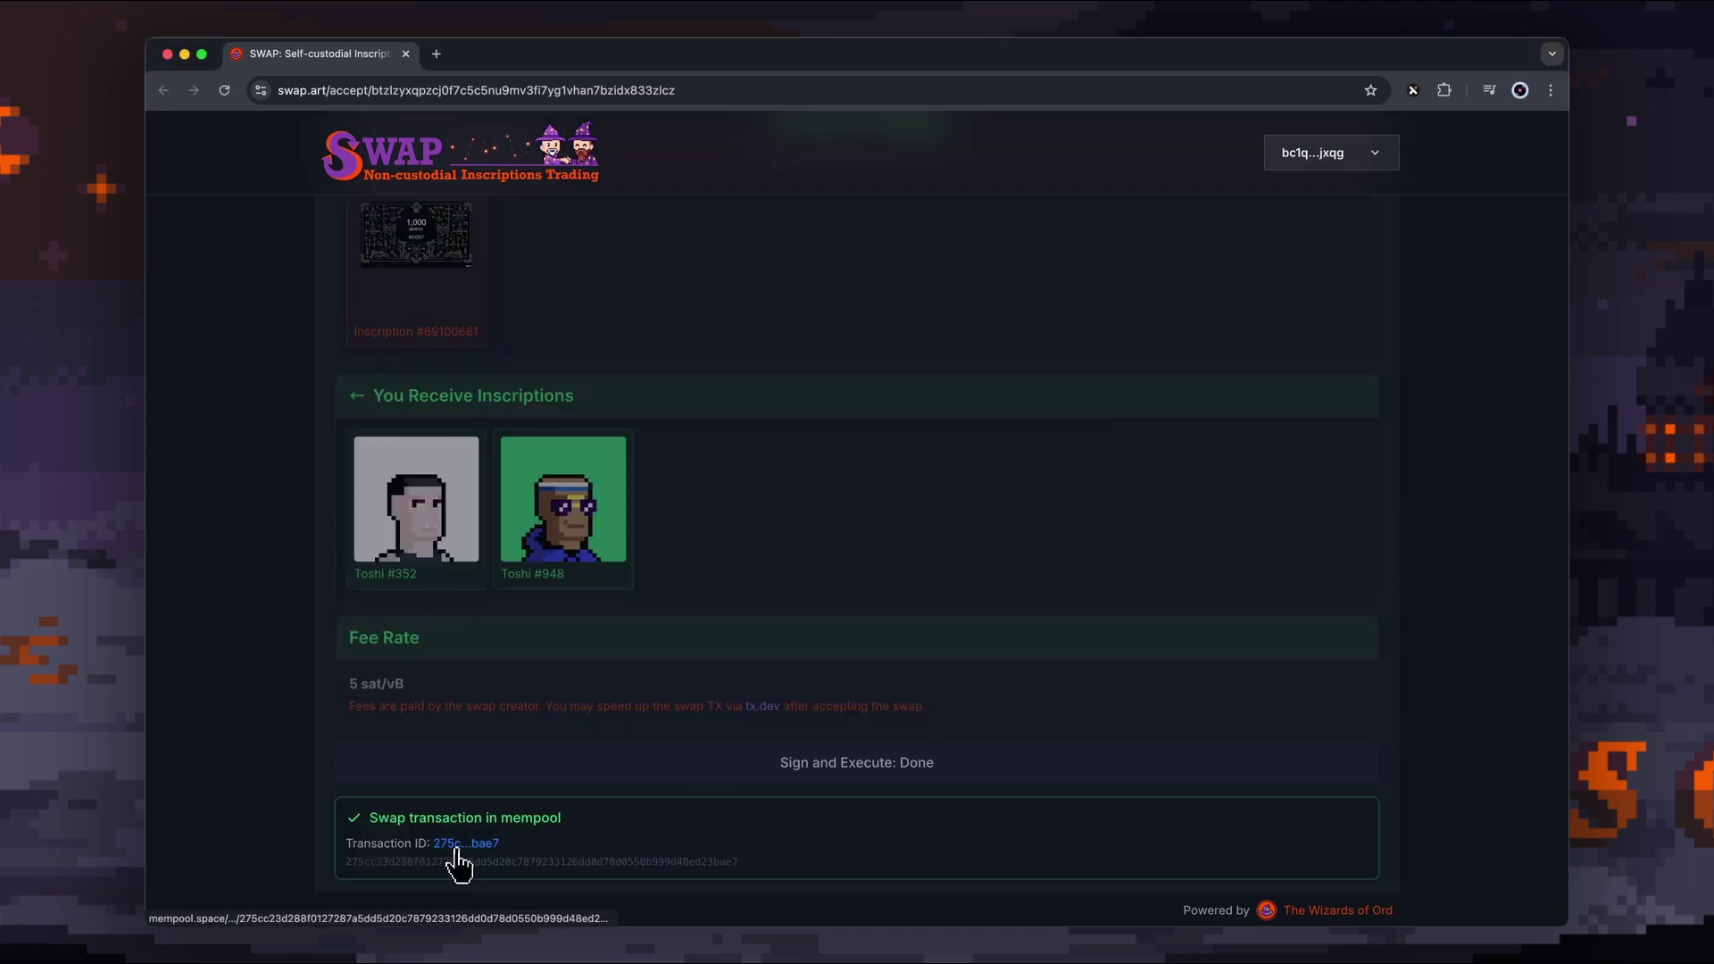
# Inspect the unconfirmed swap transaction on mempool.space (2,063 sats at 5.00 sat/vB), then return to SWAP
pyautogui.click(453, 862)
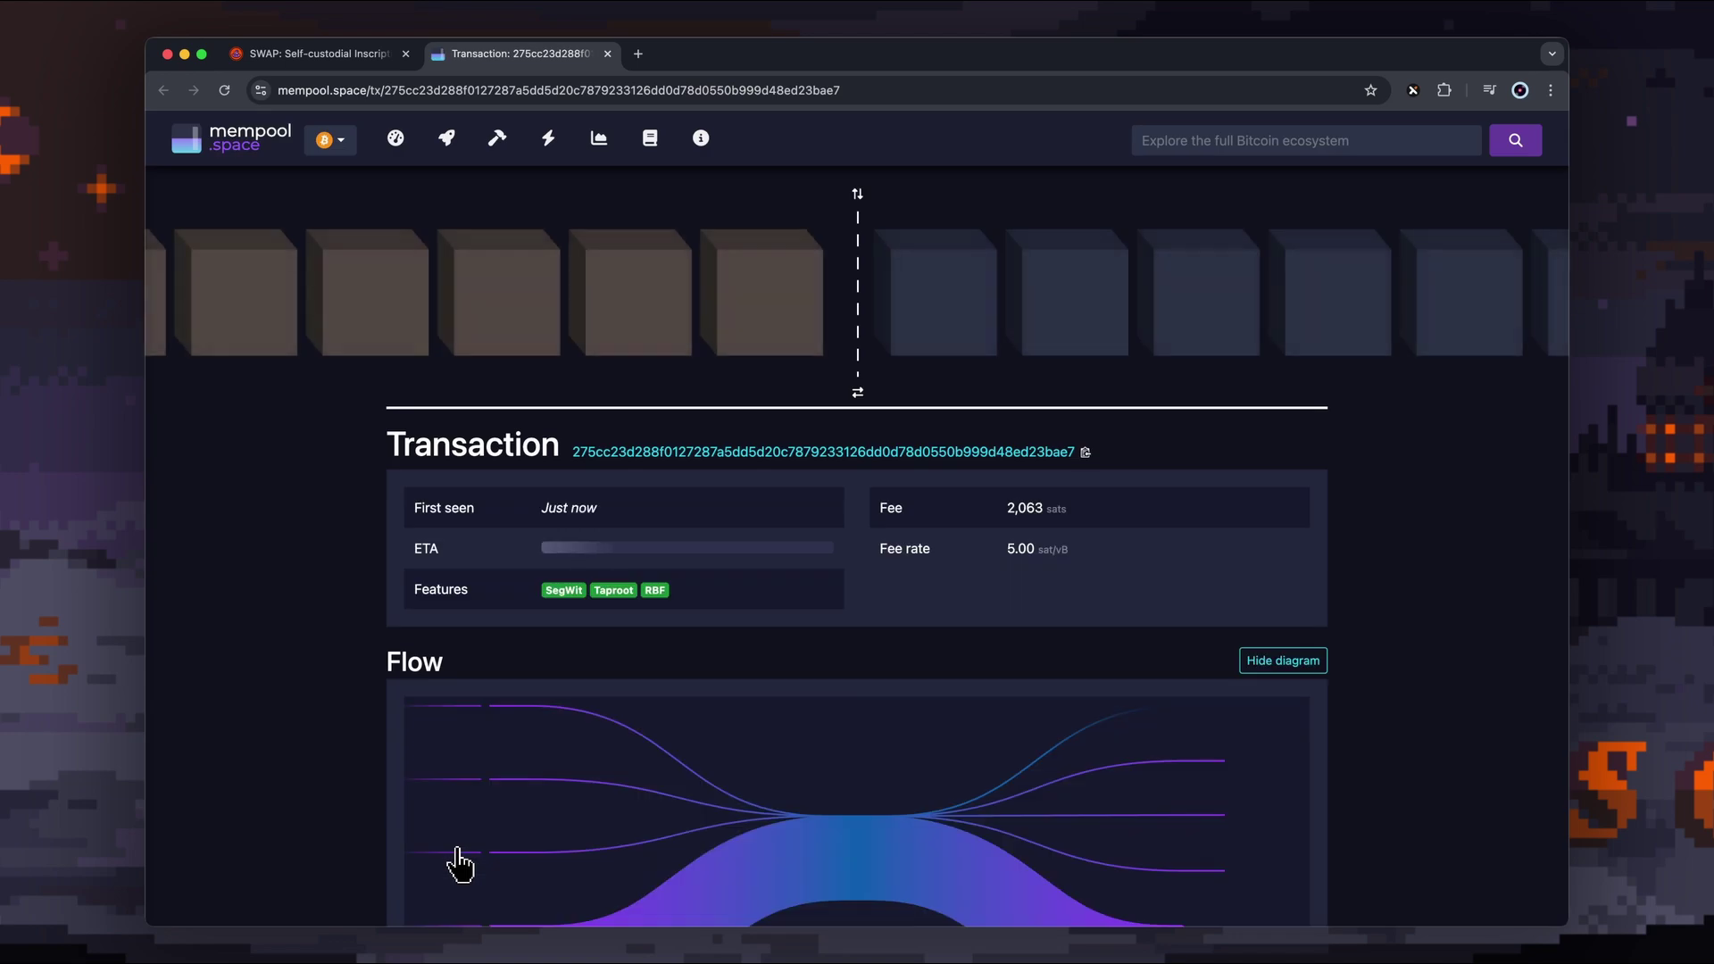
pyautogui.scroll(-1, 738, 625)
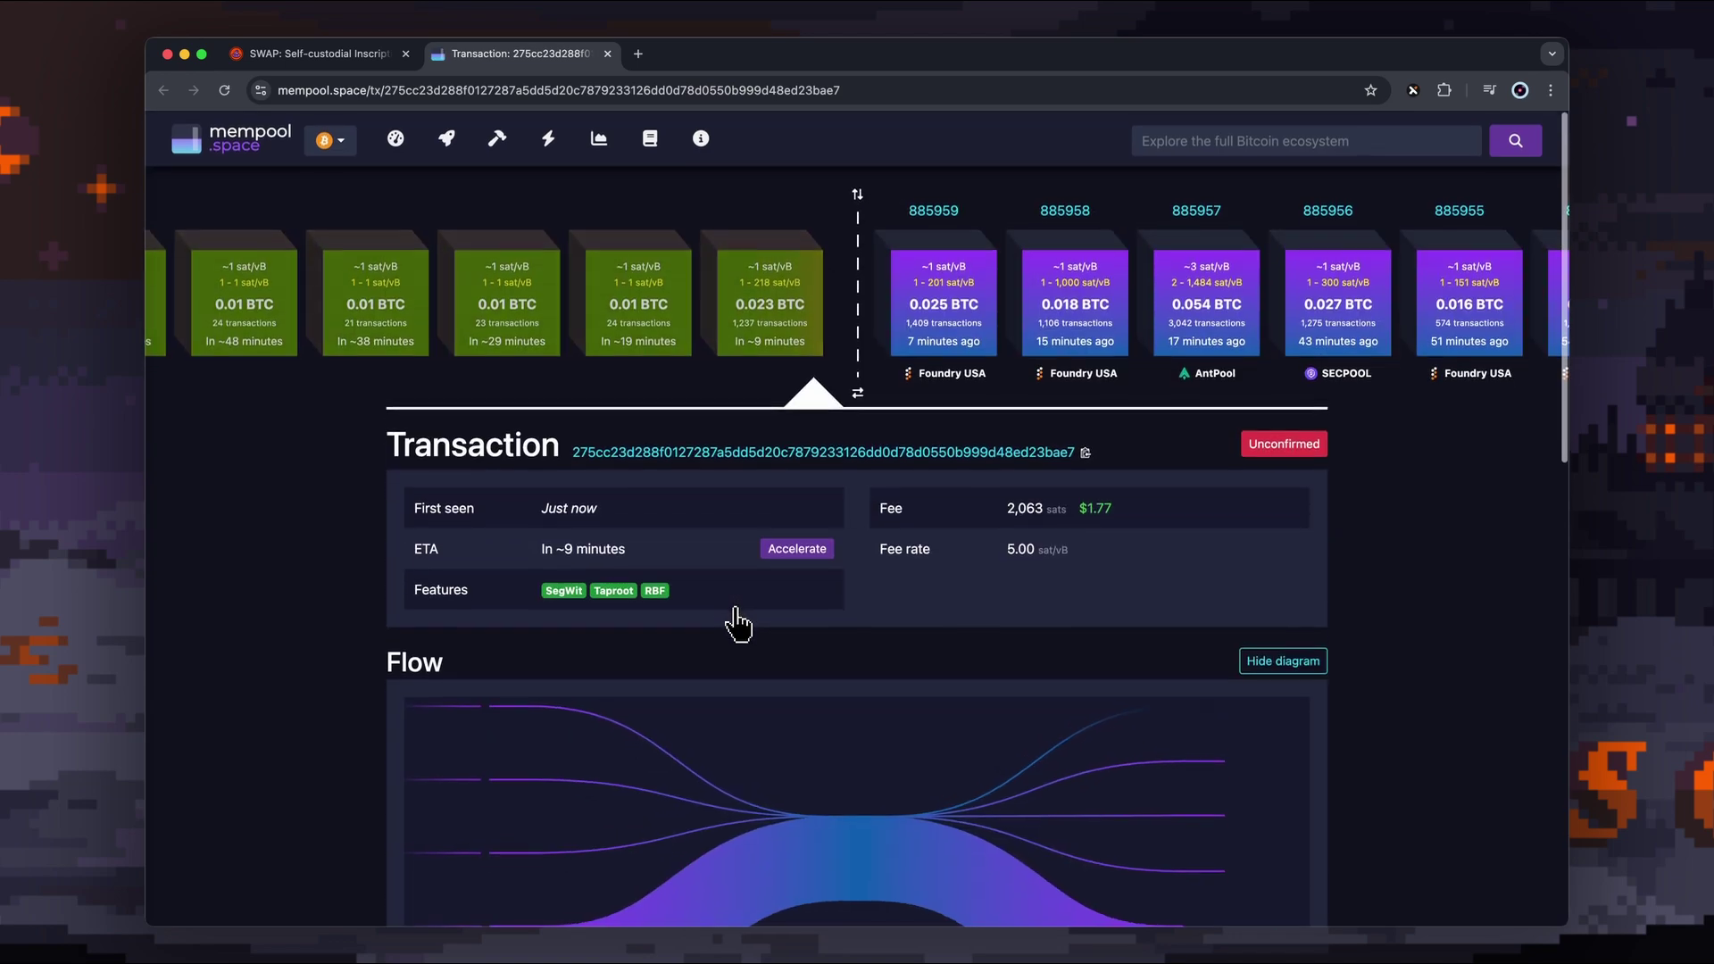
pyautogui.scroll(-5, 737, 625)
pyautogui.scroll(5, 737, 624)
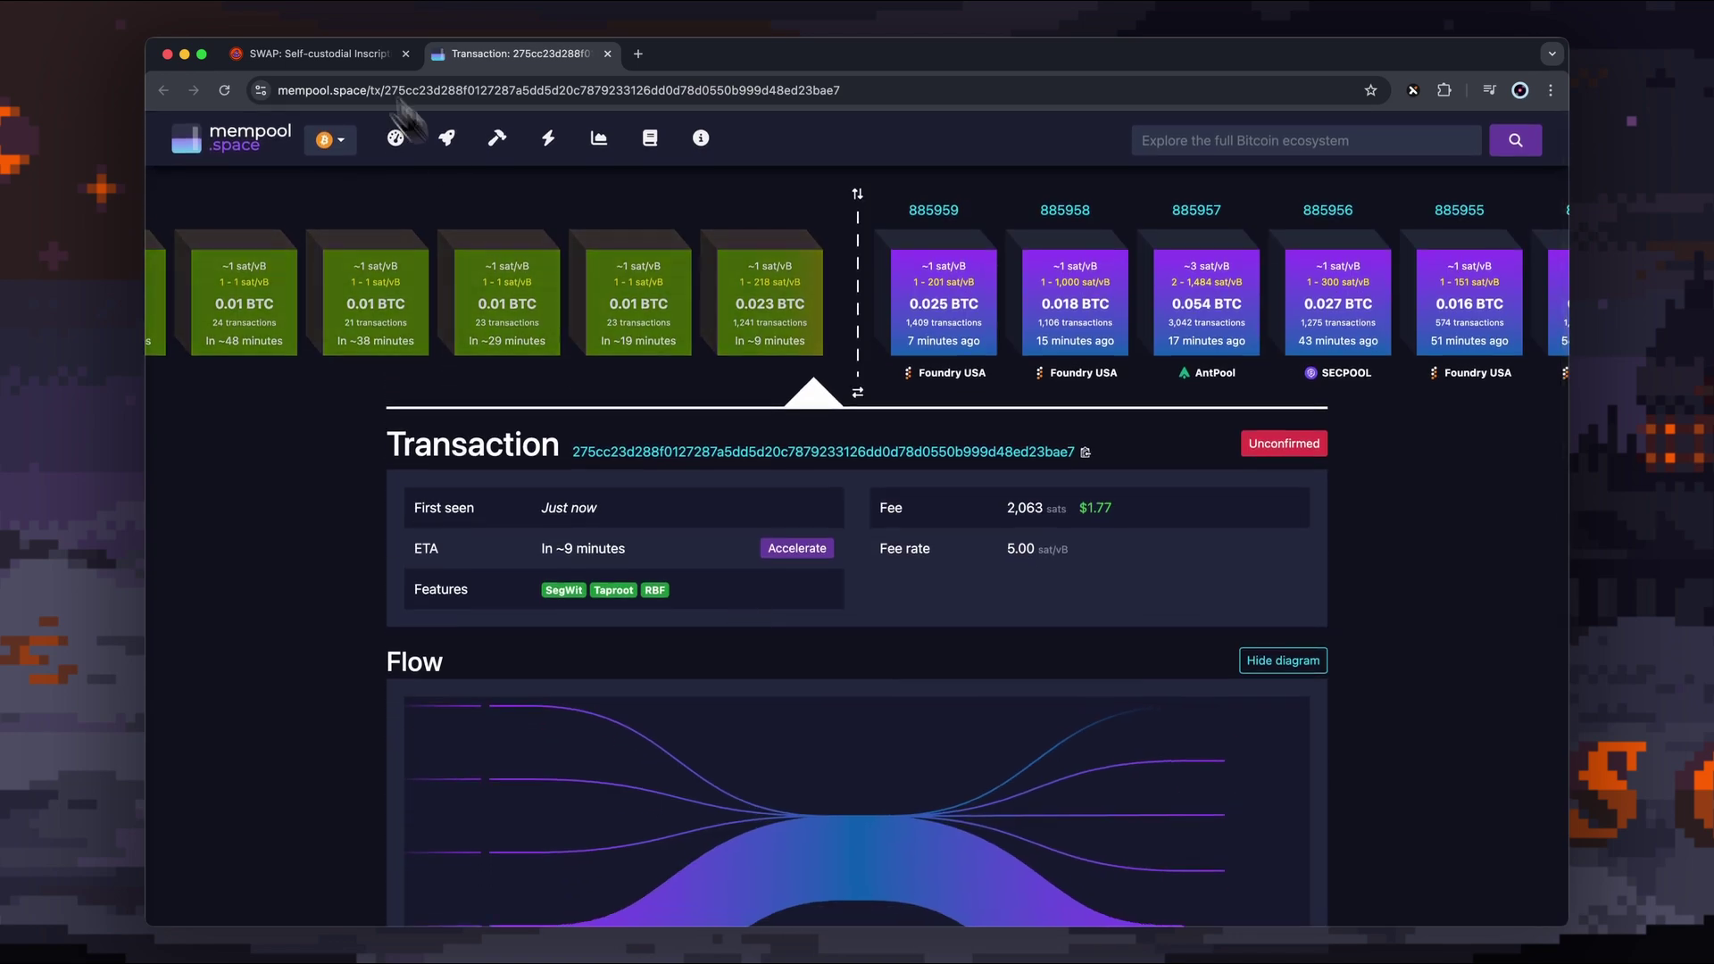
pyautogui.click(331, 55)
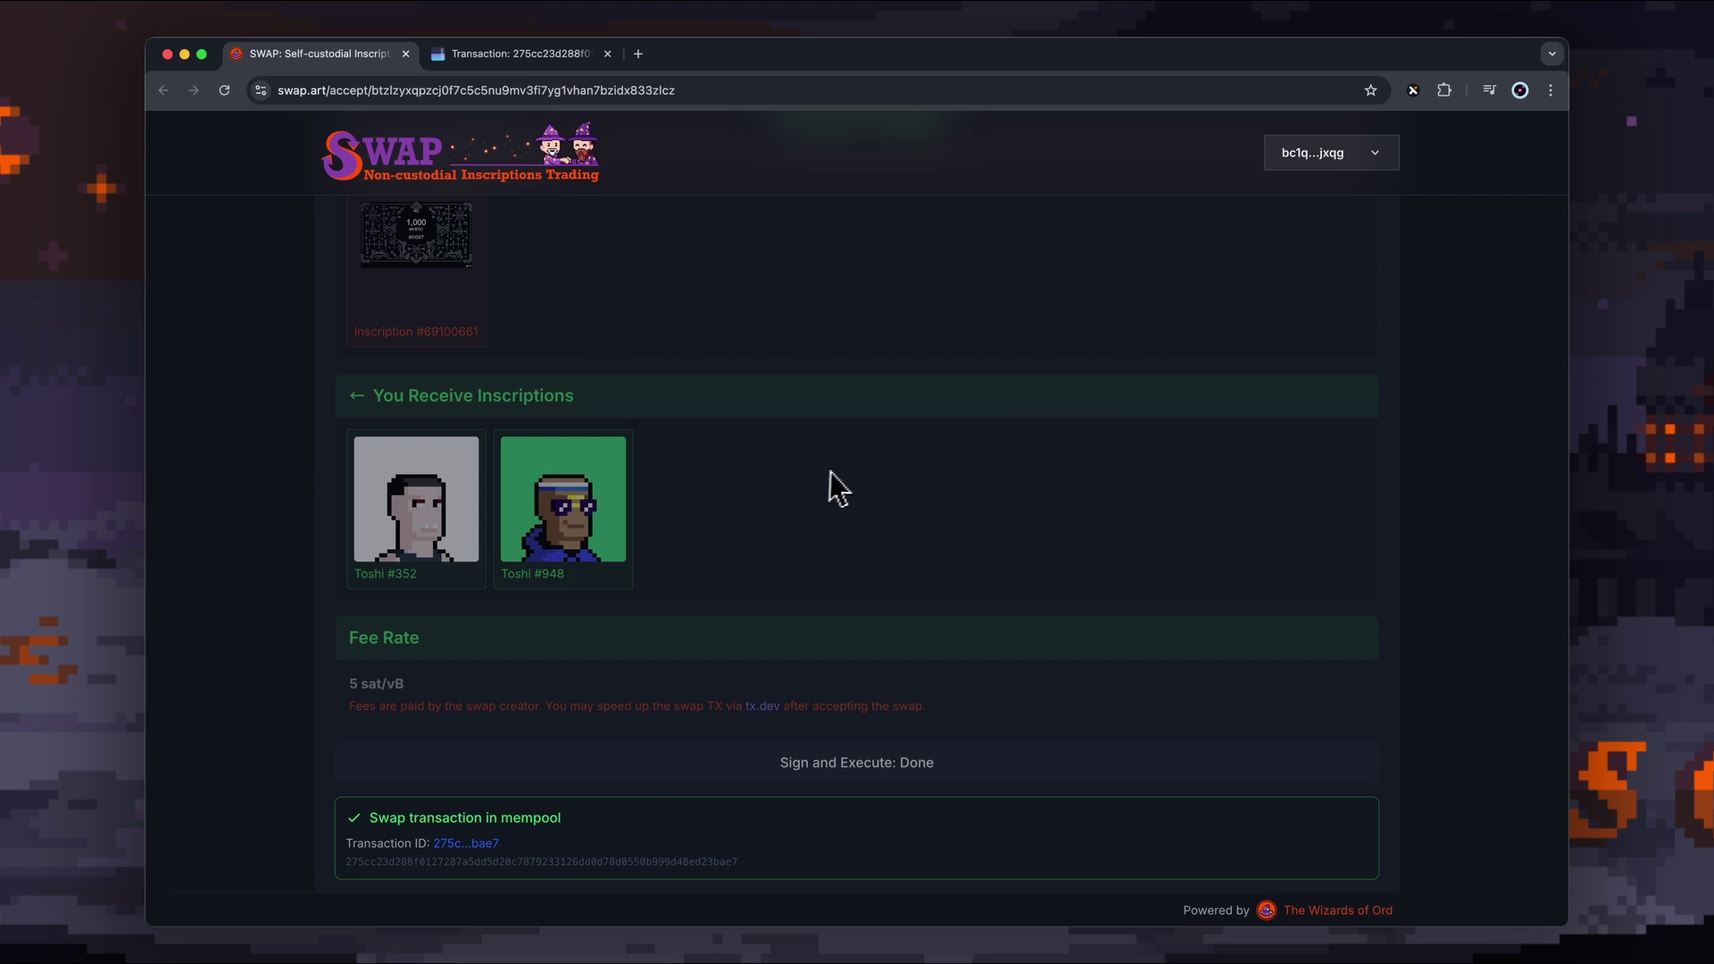